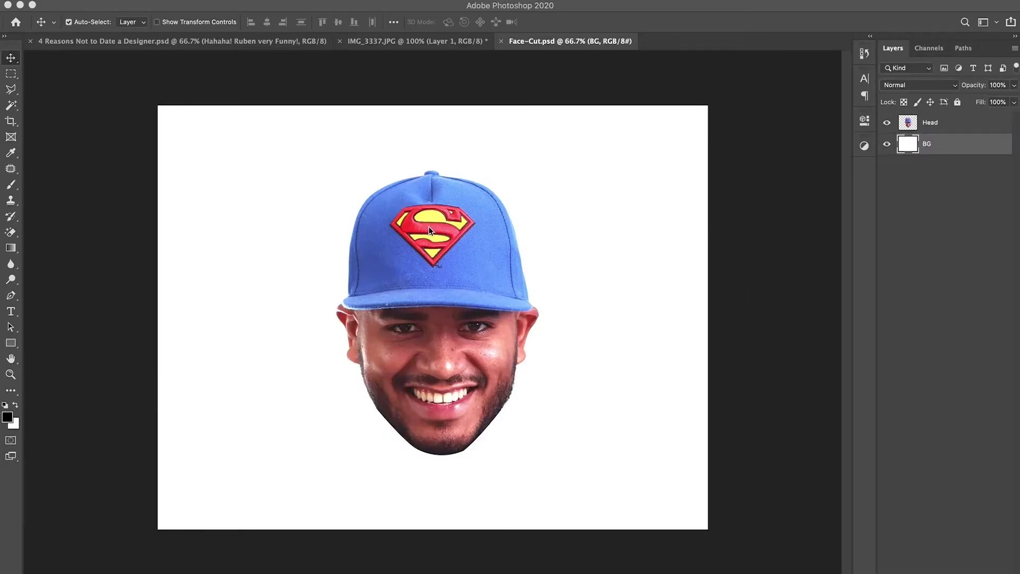
# Step: Select the Head layer by clicking the cut-out head on the canvas with Auto-Select
pyautogui.click(463, 235)
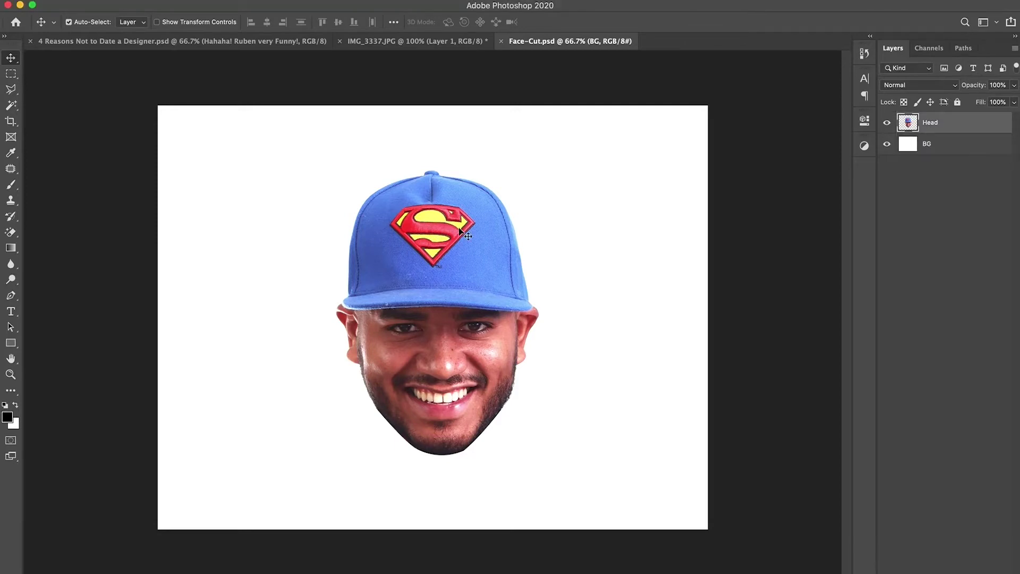
# Step: Centre the head horizontally on the canvas, remove a stray empty layer, and show rulers
pyautogui.moveTo(465, 242)
pyautogui.mouseDown()
pyautogui.moveTo(434, 242)
pyautogui.moveTo(461, 242)
pyautogui.mouseUp()
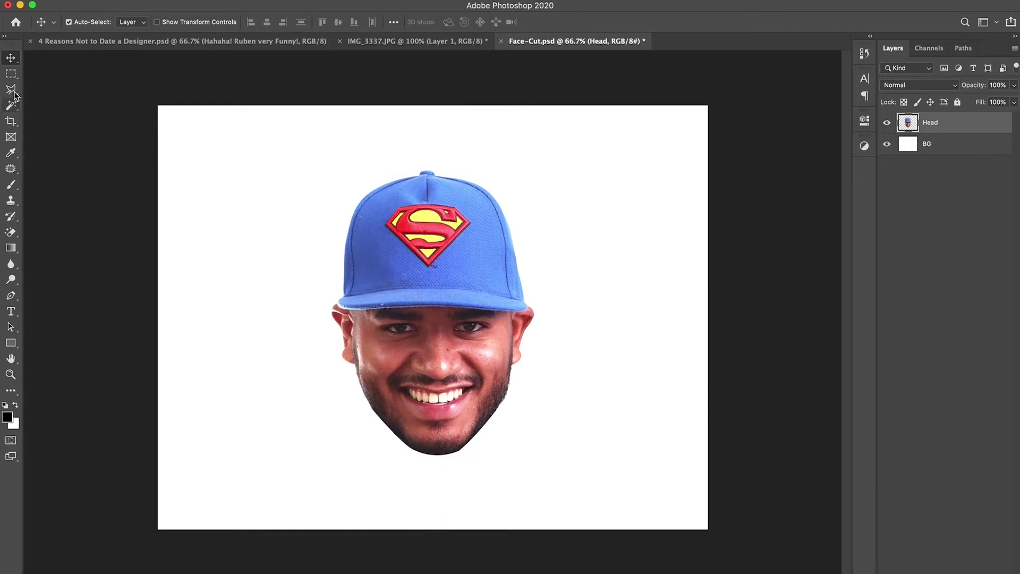
pyautogui.click(11, 74)
pyautogui.press('super+shift+alt+n')
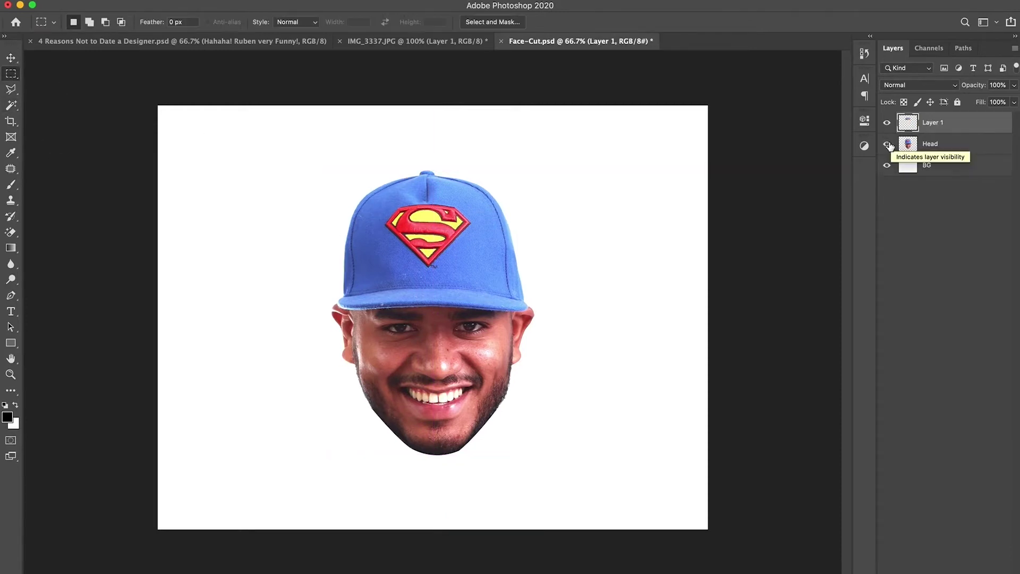
pyautogui.click(886, 123)
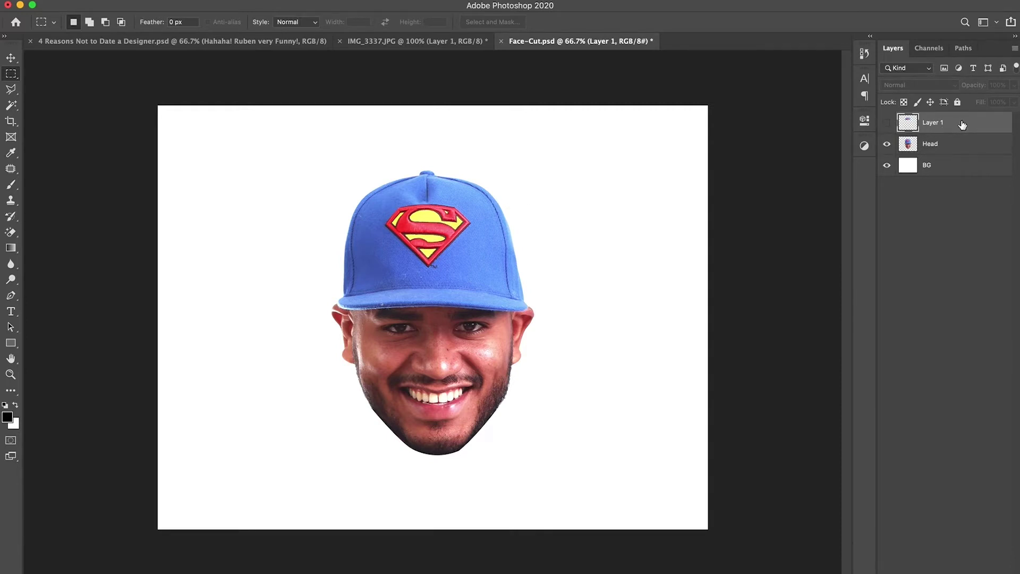
pyautogui.press('Delete')
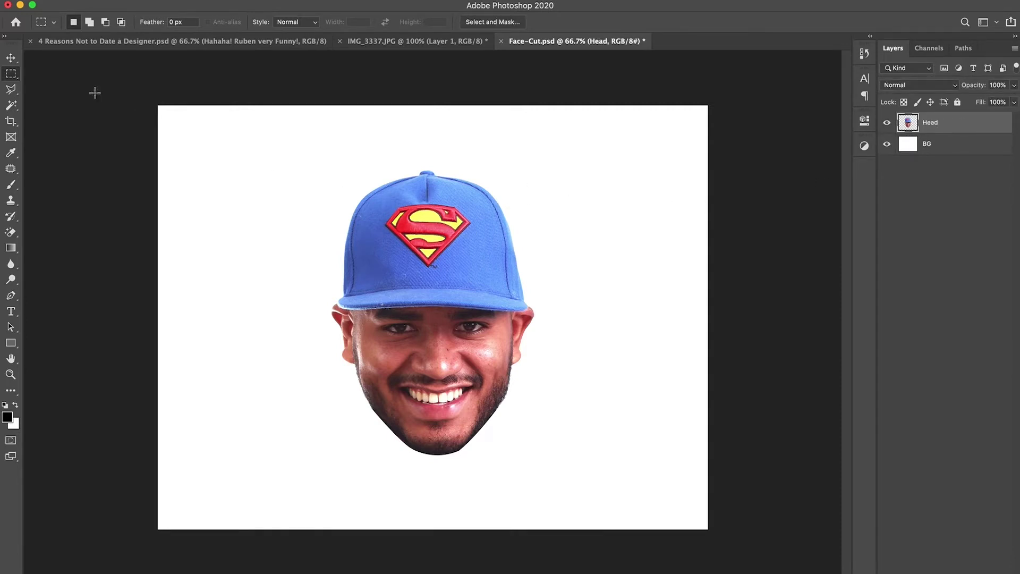
pyautogui.click(10, 58)
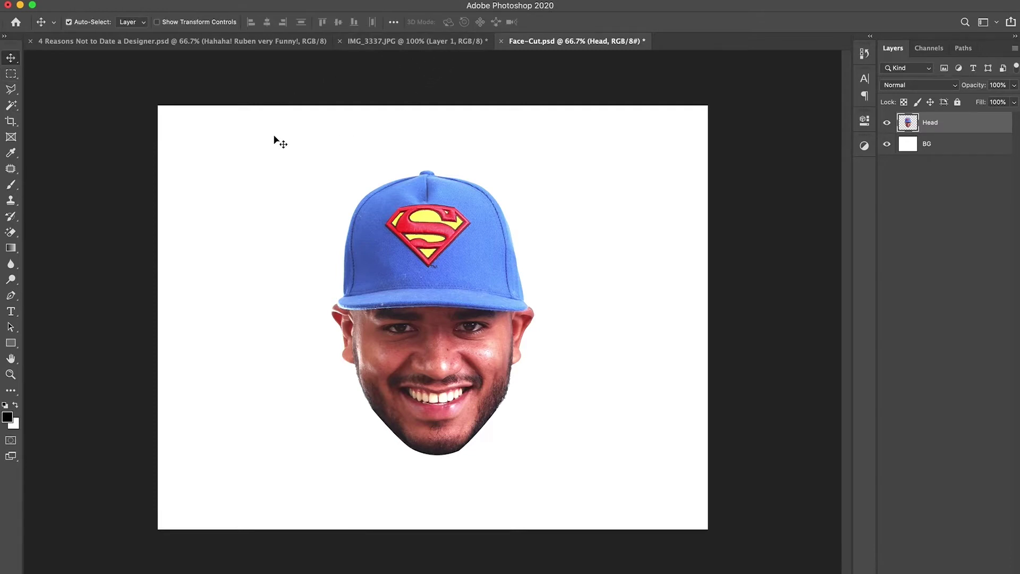
pyautogui.press('super+r')
# Step: Add horizontal guides at about Y 609.7, 1044.0 and 1349.2 px through cap, brim and mouth
pyautogui.moveTo(429, 59); pyautogui.dragTo(457, 246)
pyautogui.moveTo(440, 61); pyautogui.dragTo(483, 324)
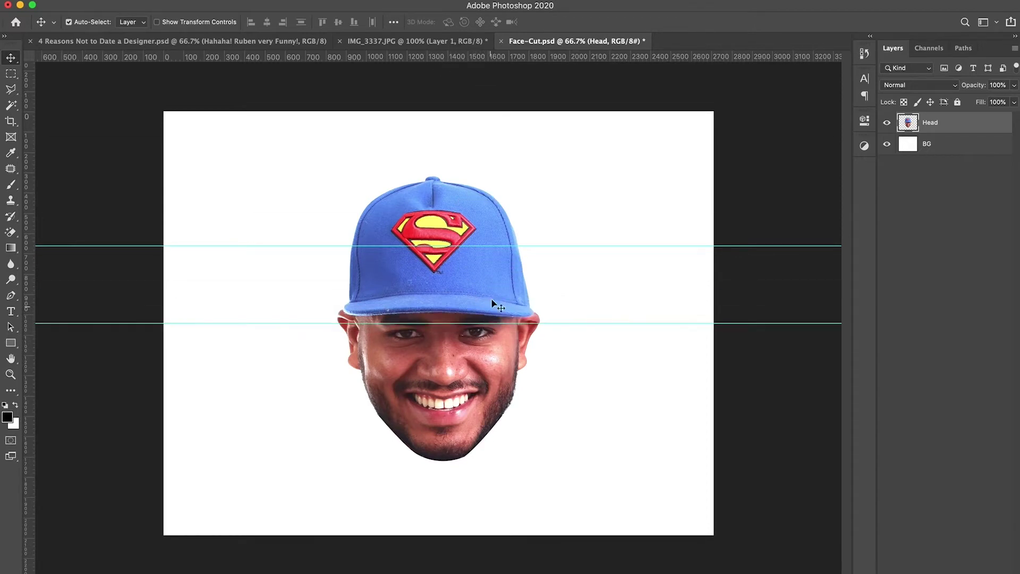
pyautogui.moveTo(451, 59); pyautogui.dragTo(487, 387)
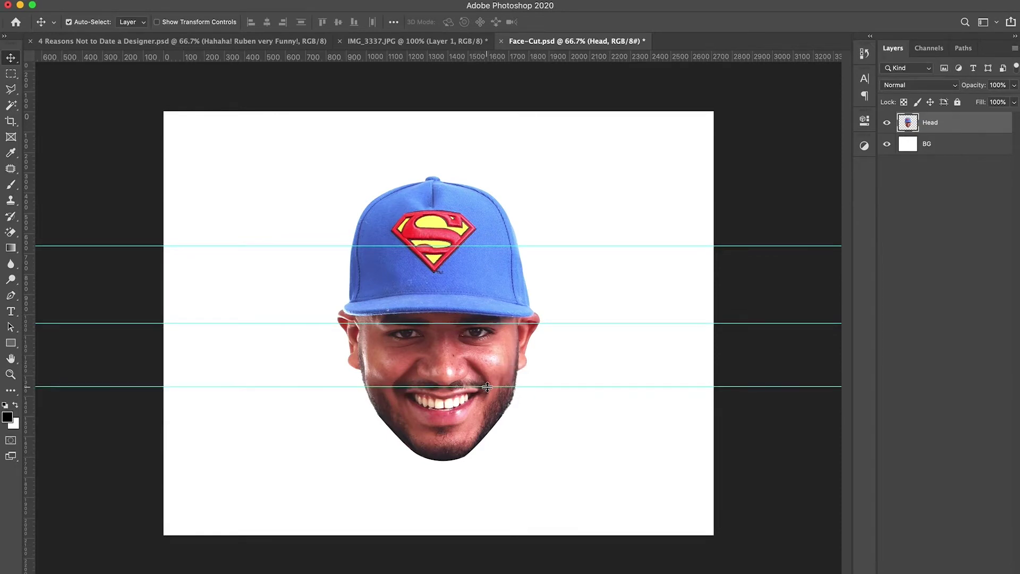
pyautogui.click(12, 74)
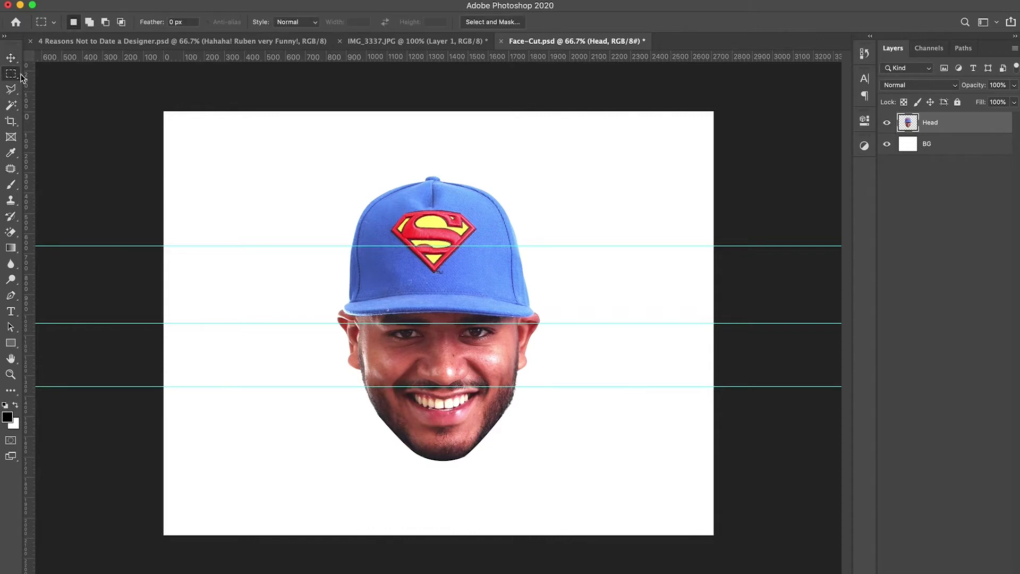
# Step: Copy the cap top and the cap band between the first two guides onto separate layers
pyautogui.moveTo(312, 160); pyautogui.dragTo(545, 250)
pyautogui.moveTo(304, 148); pyautogui.dragTo(541, 246)
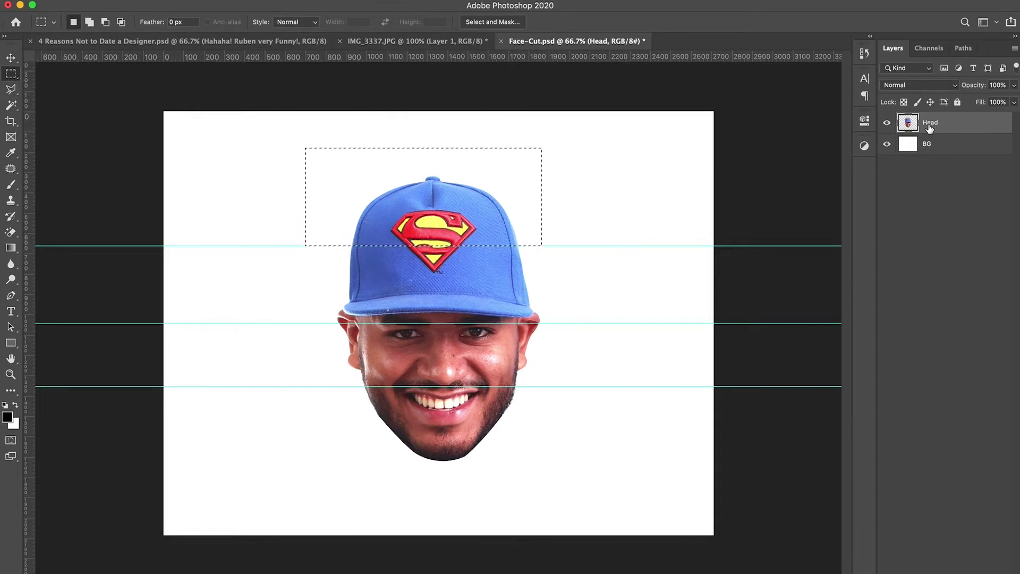
pyautogui.hotkey('ctrl', 'j')
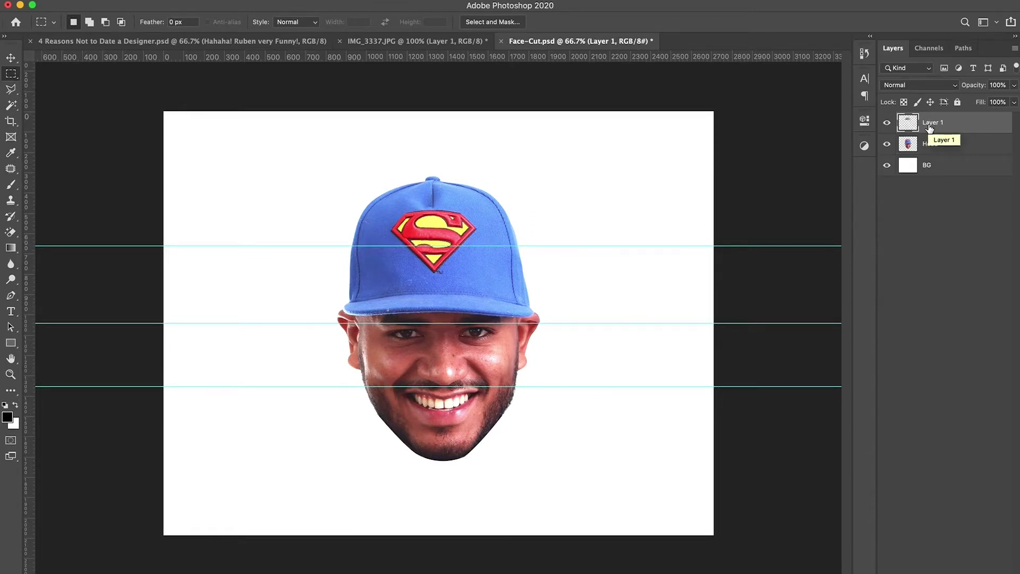
pyautogui.click(927, 144)
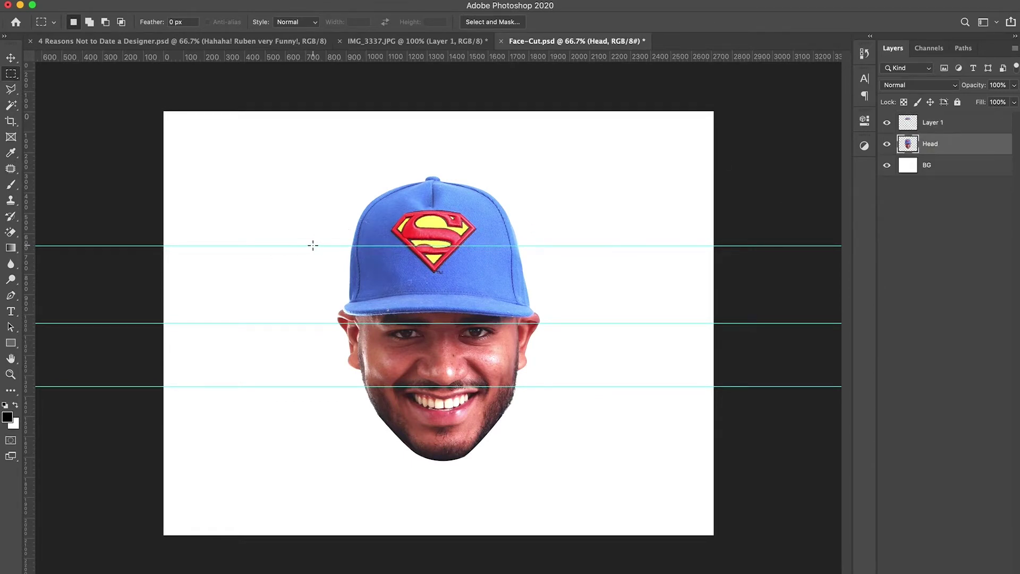
pyautogui.moveTo(313, 246); pyautogui.dragTo(557, 323)
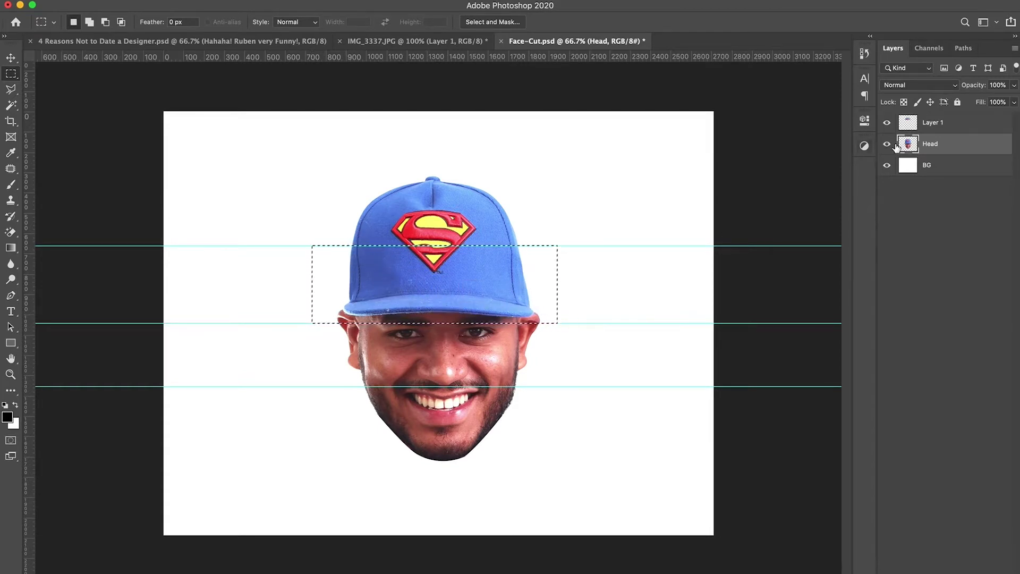
pyautogui.press('super+j')
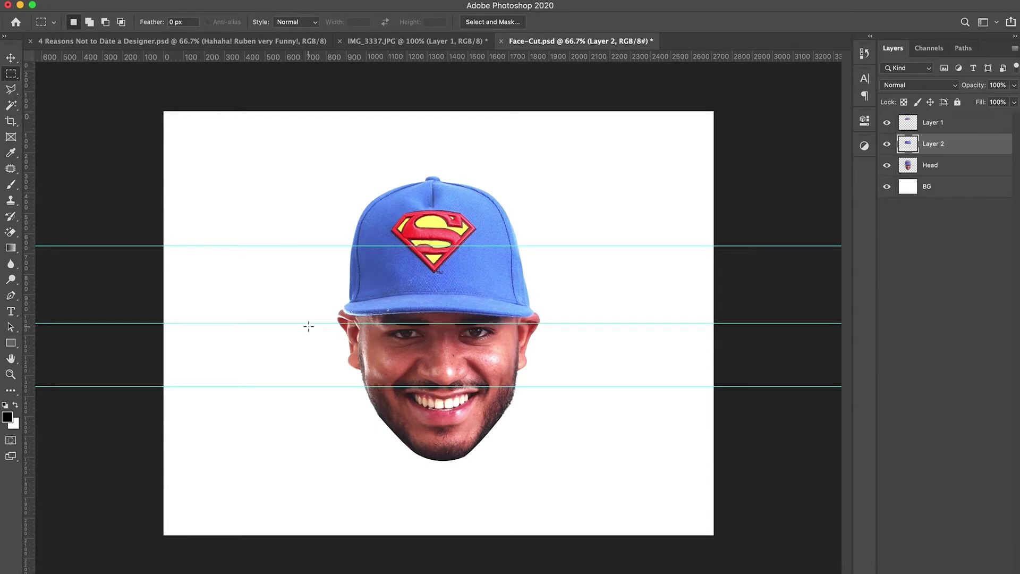
# Step: Copy the eyes-to-mouth band and the chin strip below the lowest guide onto separate layers
pyautogui.moveTo(311, 323); pyautogui.dragTo(561, 386)
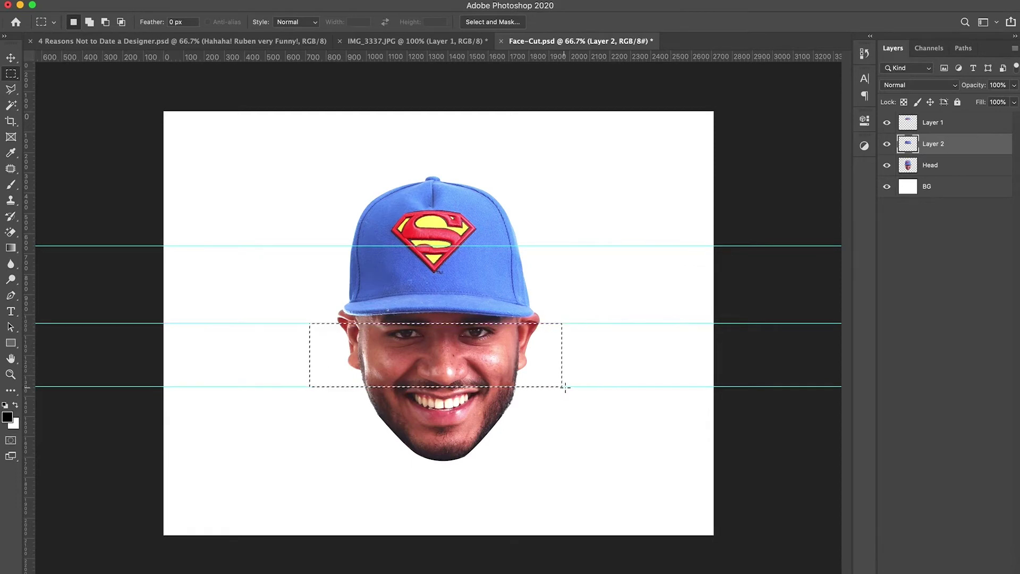
pyautogui.click(969, 161)
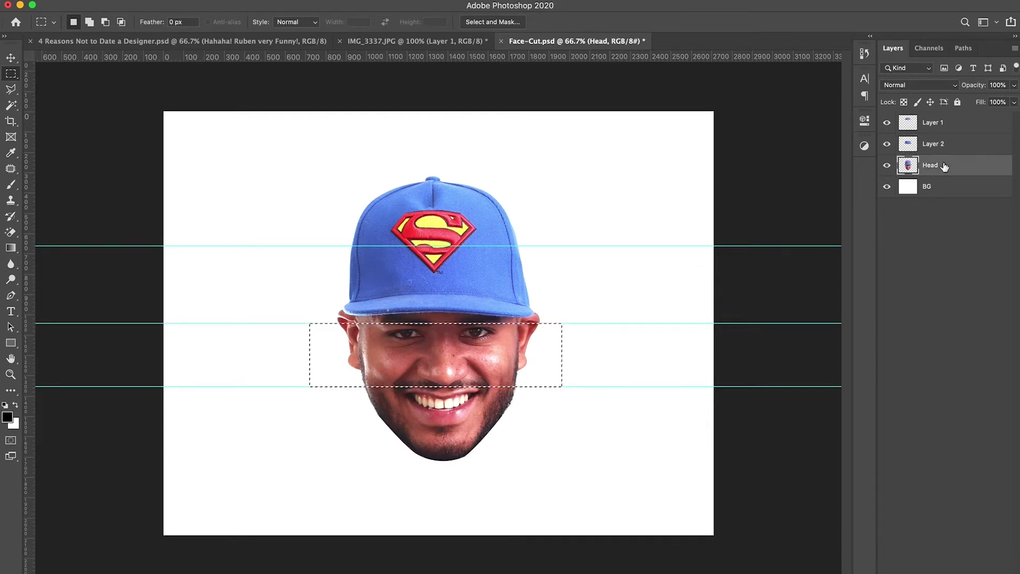
pyautogui.hotkey('ctrl', 'j')
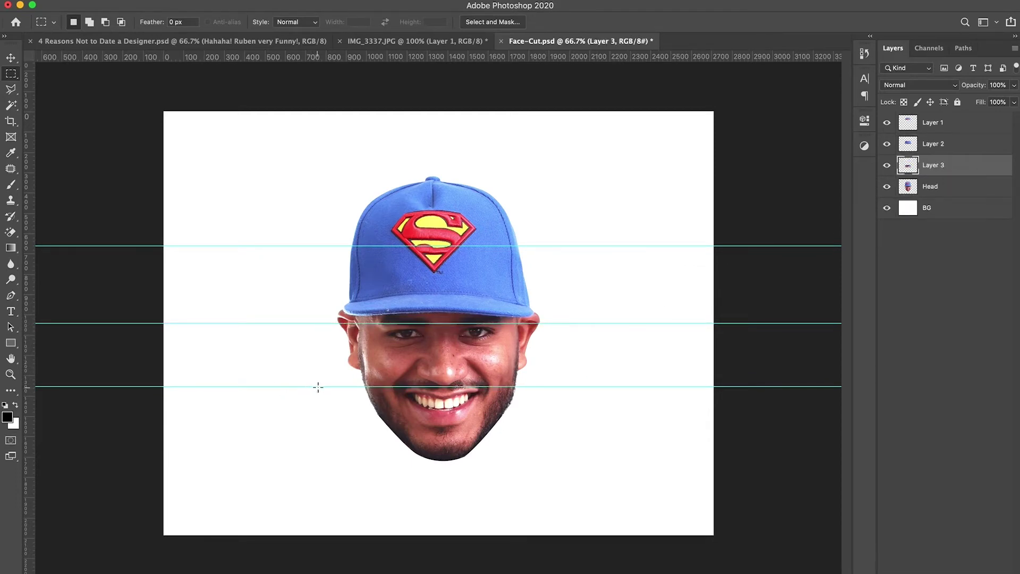
pyautogui.moveTo(325, 386); pyautogui.dragTo(565, 470)
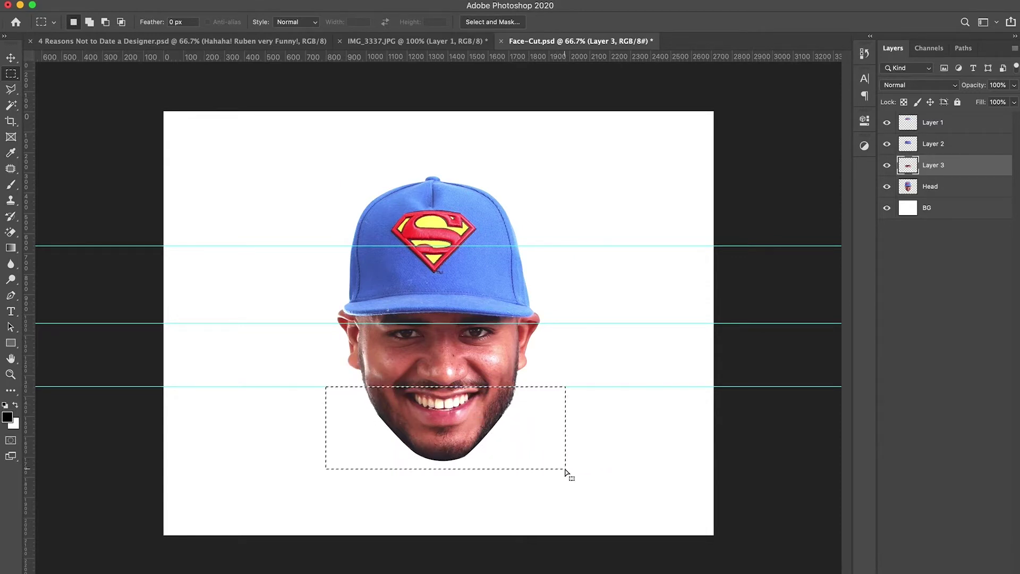
pyautogui.click(947, 189)
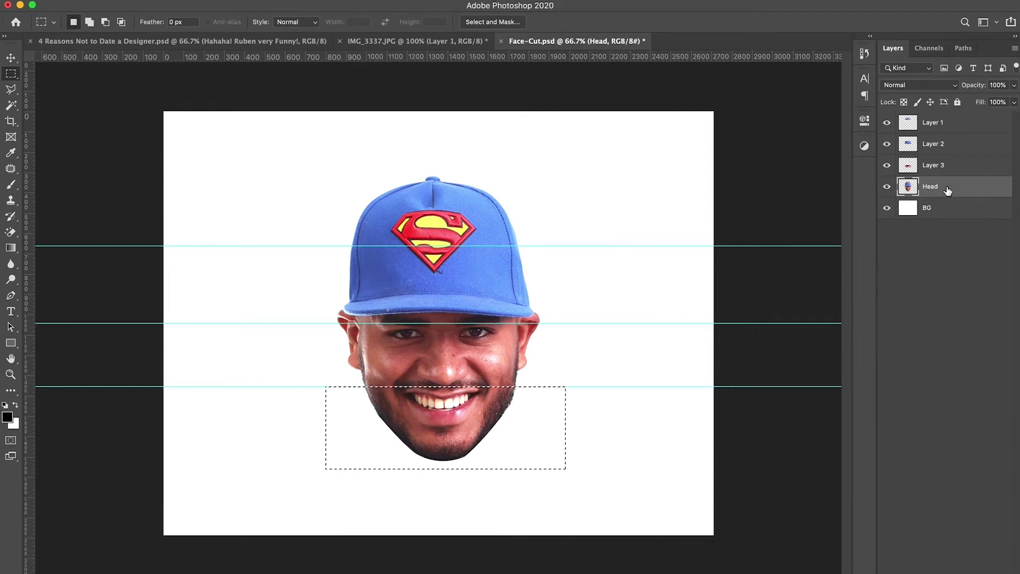
pyautogui.press('super+j')
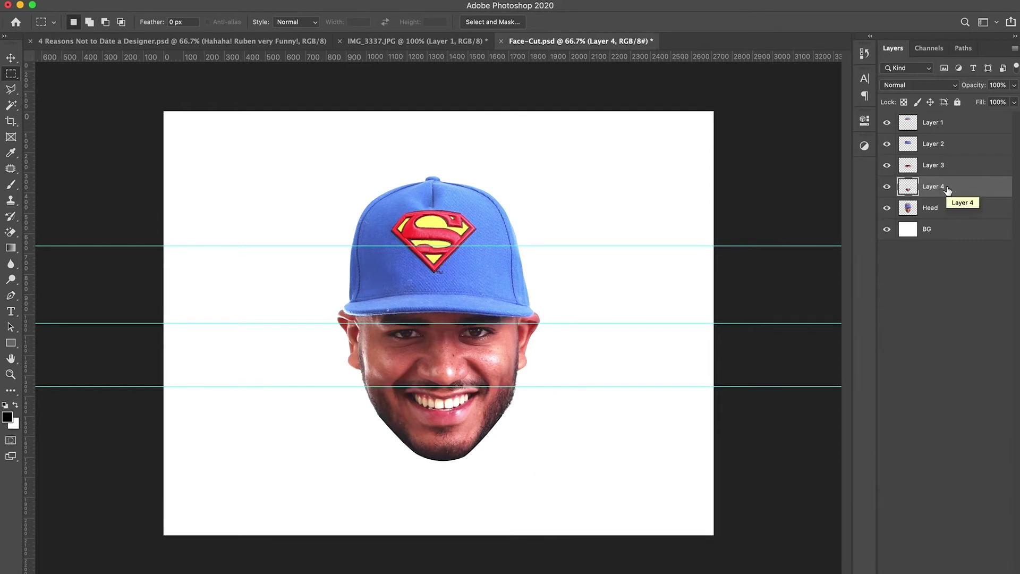
# Step: Hide the original Head layer and the guides
pyautogui.click(887, 209)
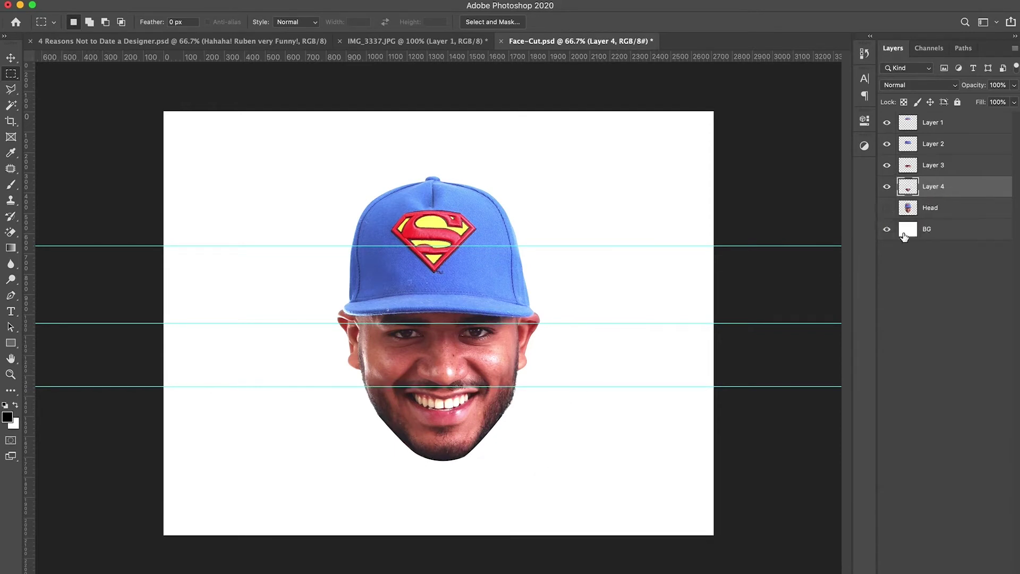
pyautogui.click(11, 59)
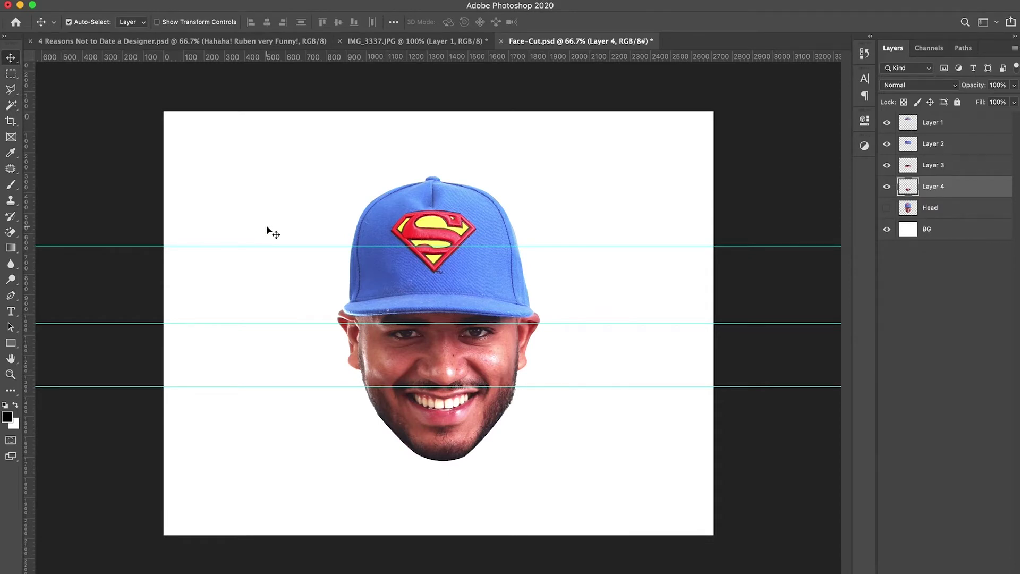
pyautogui.press('super+semicolon')
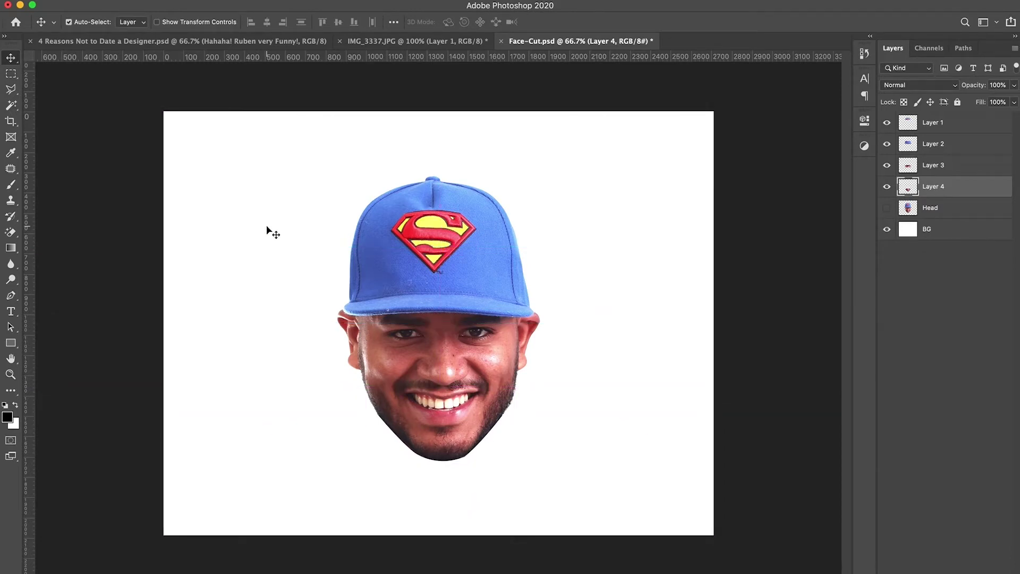
# Step: Tilt the cap top (Layer 1) about -8° and shift it up and to the left
pyautogui.click(912, 124)
pyautogui.press('super+t')
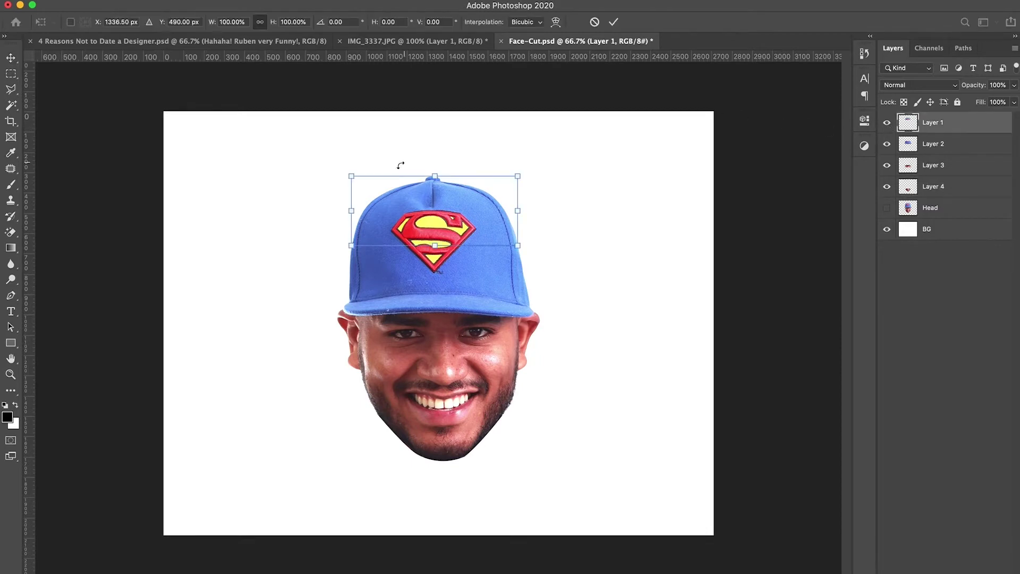
pyautogui.moveTo(541, 177); pyautogui.dragTo(535, 162)
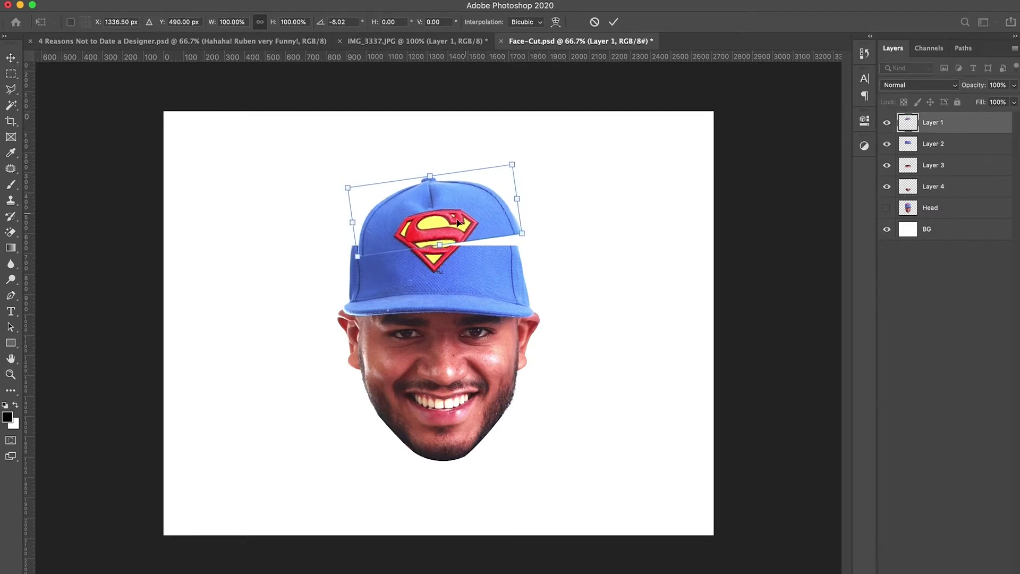
pyautogui.moveTo(425, 225); pyautogui.dragTo(420, 218)
pyautogui.press('Return')
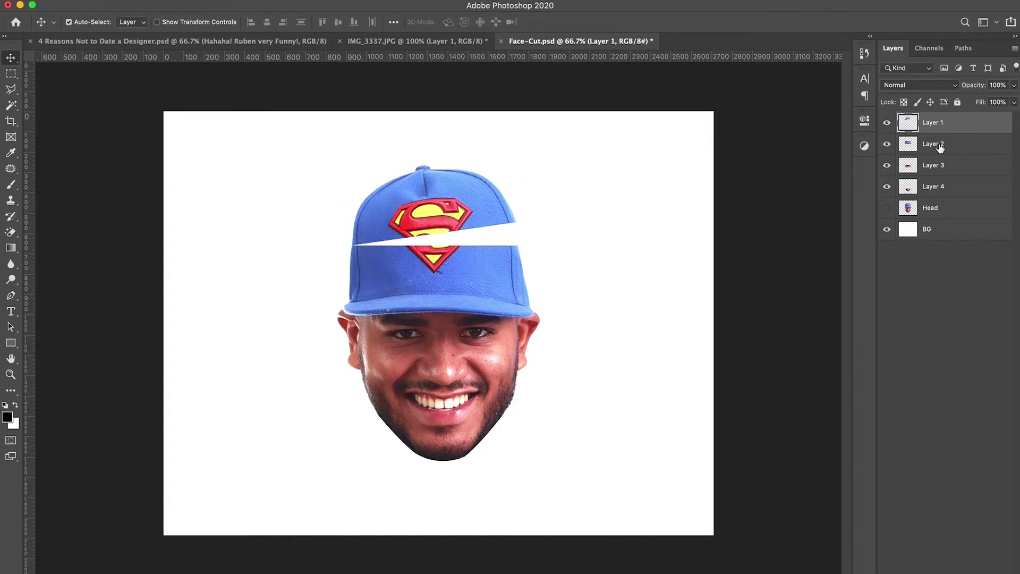
# Step: Rotate the cap band slice (Layer 2) about 1.7° and move it left and down
pyautogui.click(940, 147)
pyautogui.hotkey('ctrl', 't')
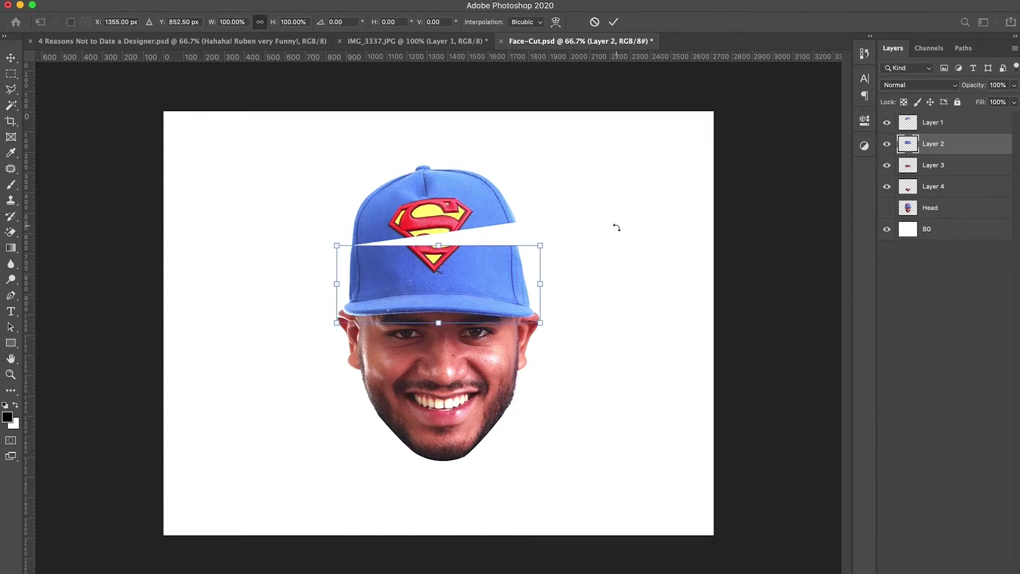
pyautogui.moveTo(616, 227); pyautogui.dragTo(617, 231)
pyautogui.moveTo(407, 256); pyautogui.dragTo(401, 261)
pyautogui.press('Return')
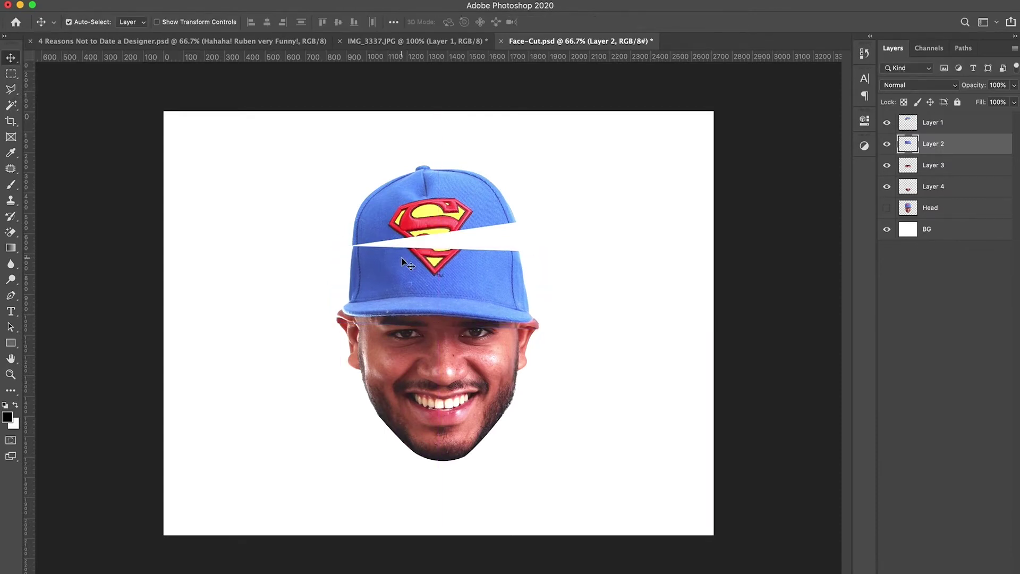
pyautogui.press('Left')
pyautogui.press('Left')
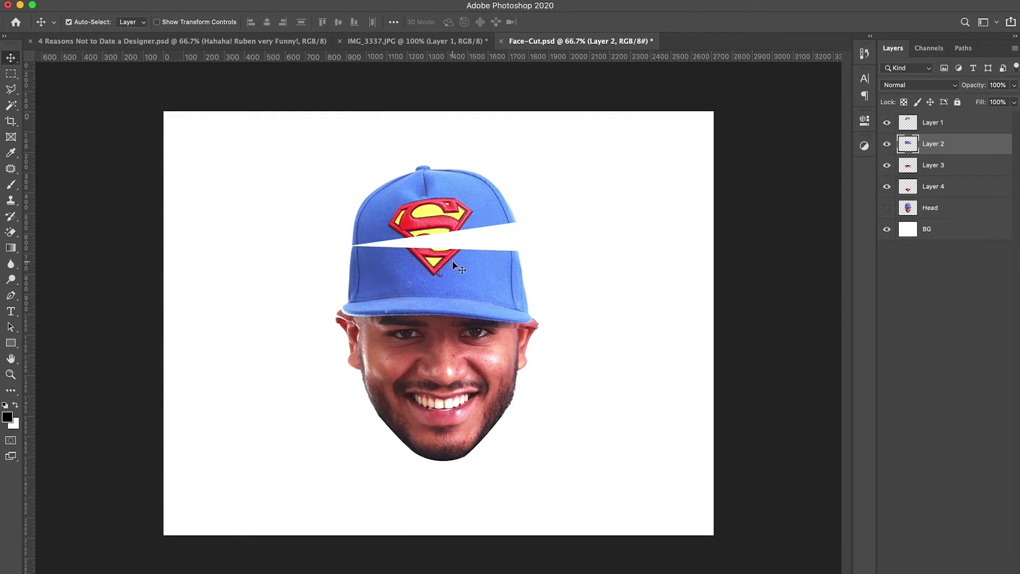
# Step: Tilt the face slice (Layer 3) about −4.8° and reposition it slightly lower
pyautogui.click(955, 169)
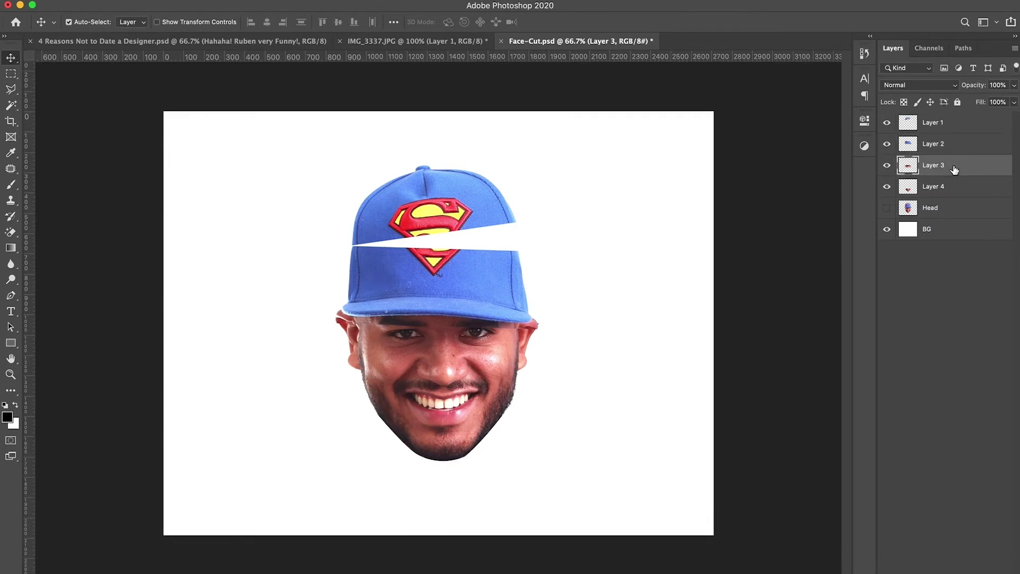
pyautogui.hotkey('ctrl', 't')
pyautogui.moveTo(585, 348); pyautogui.dragTo(585, 330)
pyautogui.moveTo(502, 333); pyautogui.dragTo(506, 349)
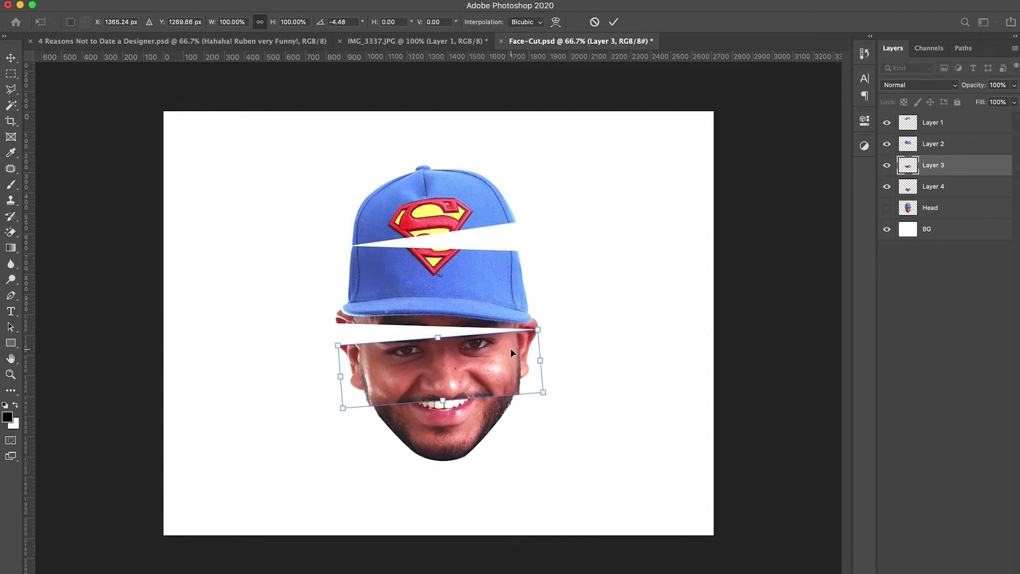
pyautogui.press('Return')
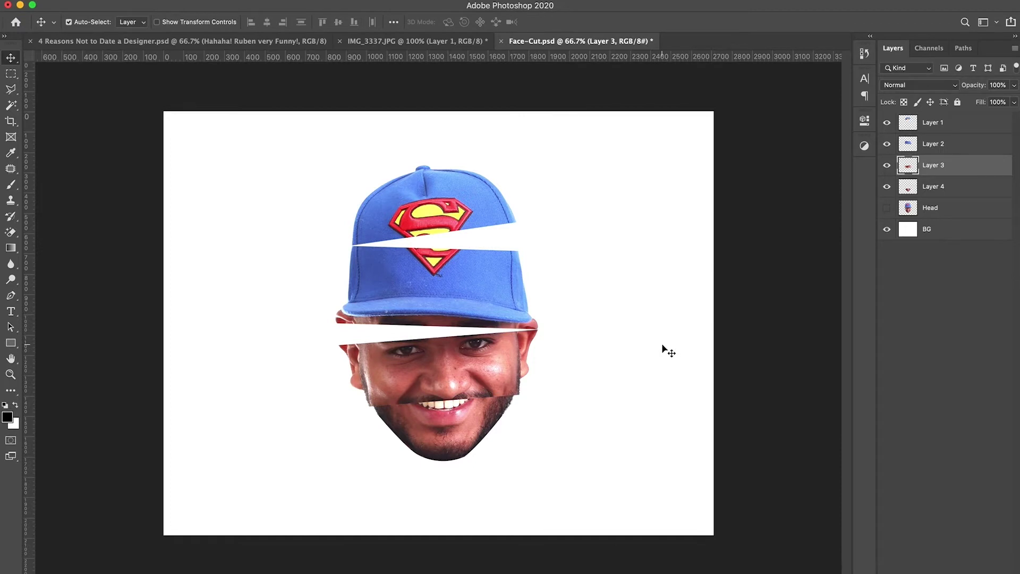
pyautogui.press('Up')
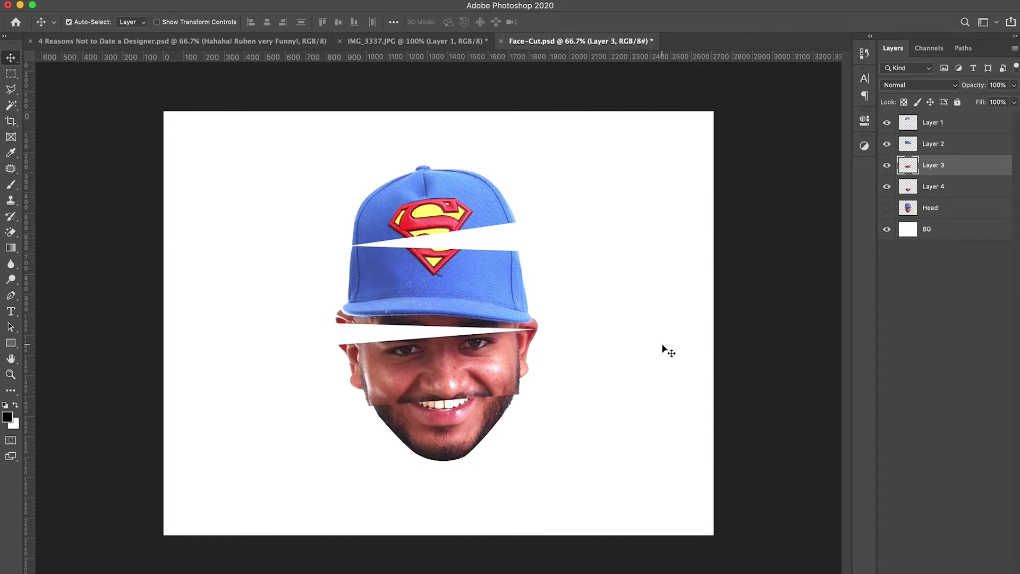
# Step: Move the chin slice (Layer 4) down about 97 px and nudge it to the right
pyautogui.click(489, 418)
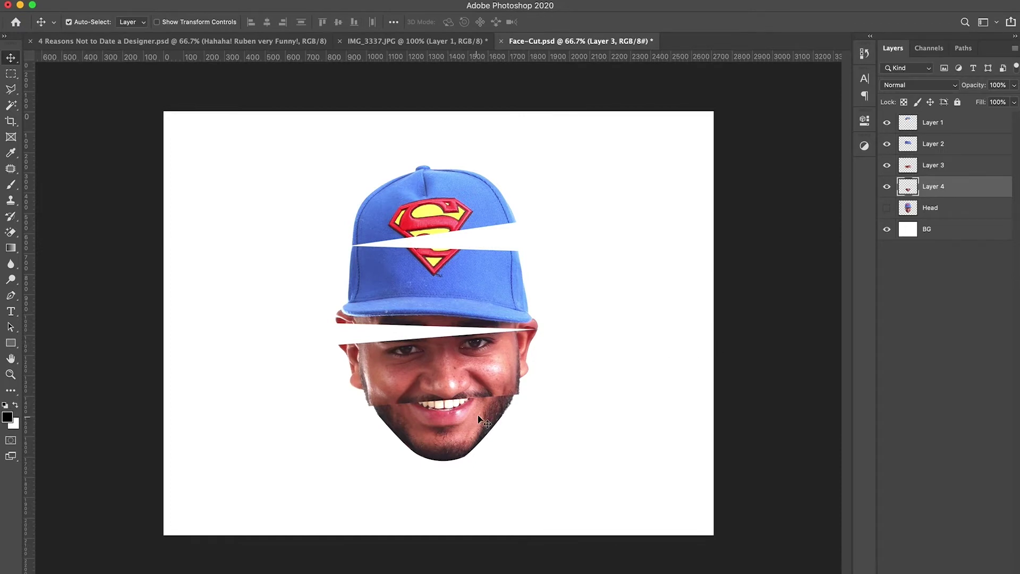
pyautogui.press('super+t')
pyautogui.moveTo(457, 426); pyautogui.dragTo(470, 438)
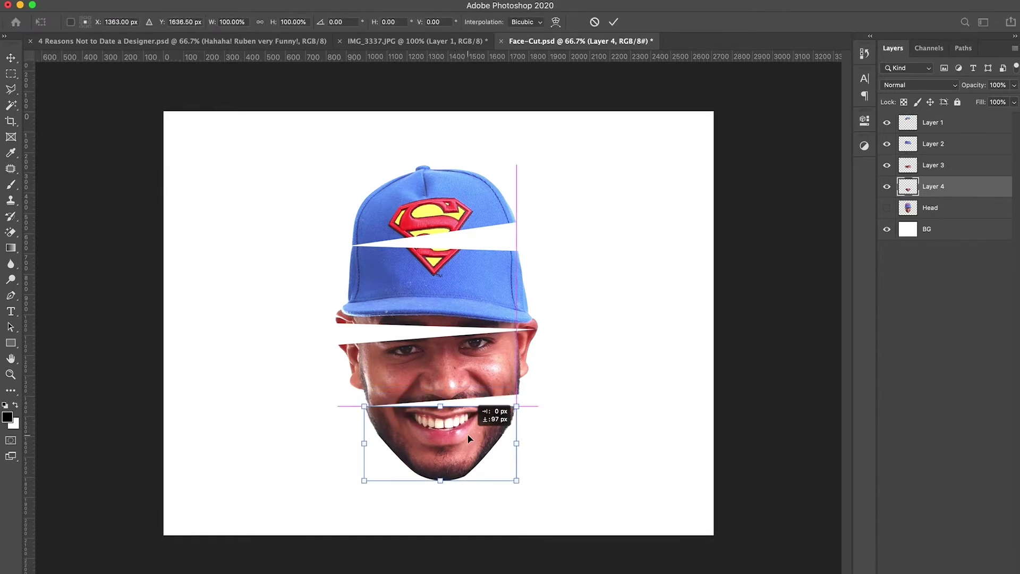
pyautogui.moveTo(402, 428); pyautogui.dragTo(407, 428)
pyautogui.press('Return')
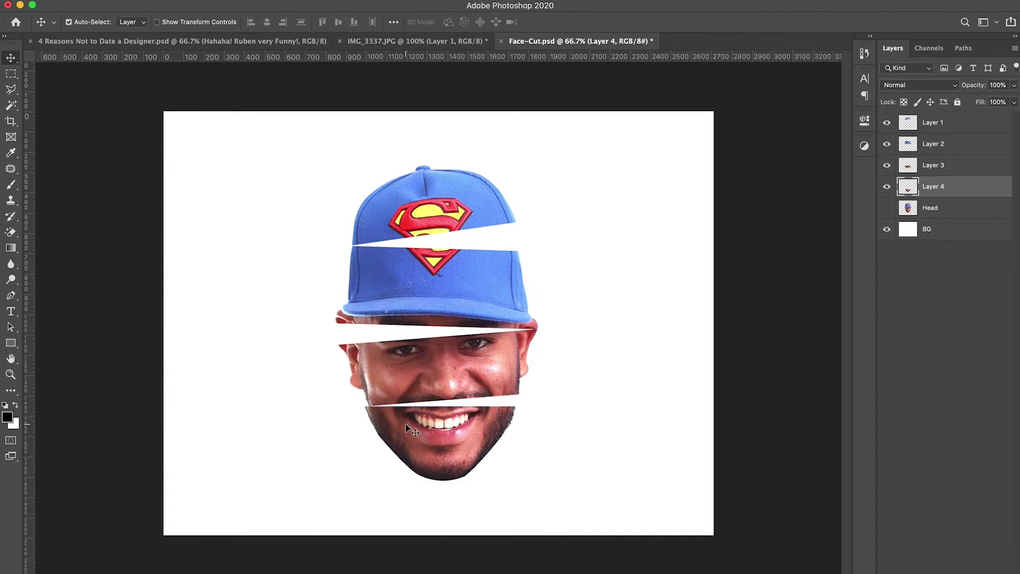
pyautogui.press('Right')
pyautogui.press('Right')
pyautogui.press('Right')
pyautogui.press('Right')
pyautogui.press('Right')
pyautogui.press('Right')
pyautogui.press('Right')
pyautogui.press('Right')
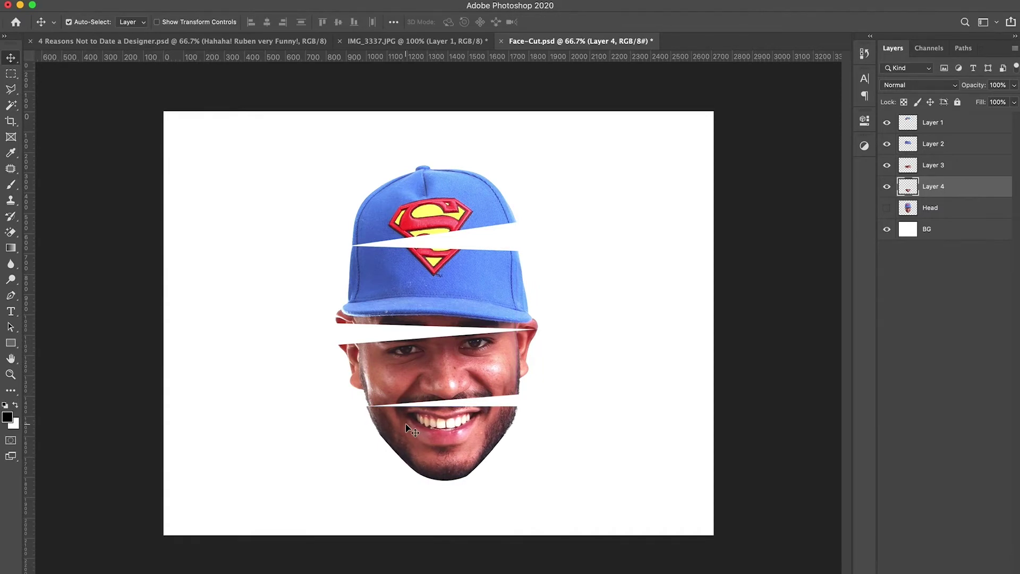
pyautogui.press('Right')
pyautogui.press('Right')
pyautogui.press('Right')
pyautogui.press('Right')
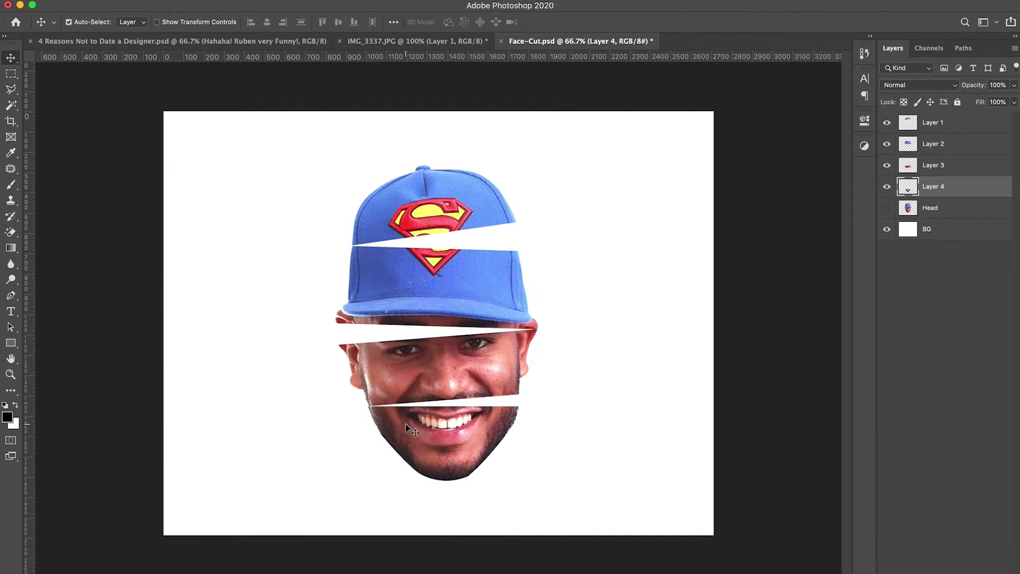
pyautogui.press('Right')
pyautogui.press('Right')
pyautogui.press('Right')
pyautogui.press('Right')
pyautogui.press('Right')
pyautogui.press('Right')
pyautogui.press('Right')
pyautogui.press('Right')
pyautogui.press('Right')
pyautogui.press('Right')
pyautogui.press('Right')
pyautogui.press('Right')
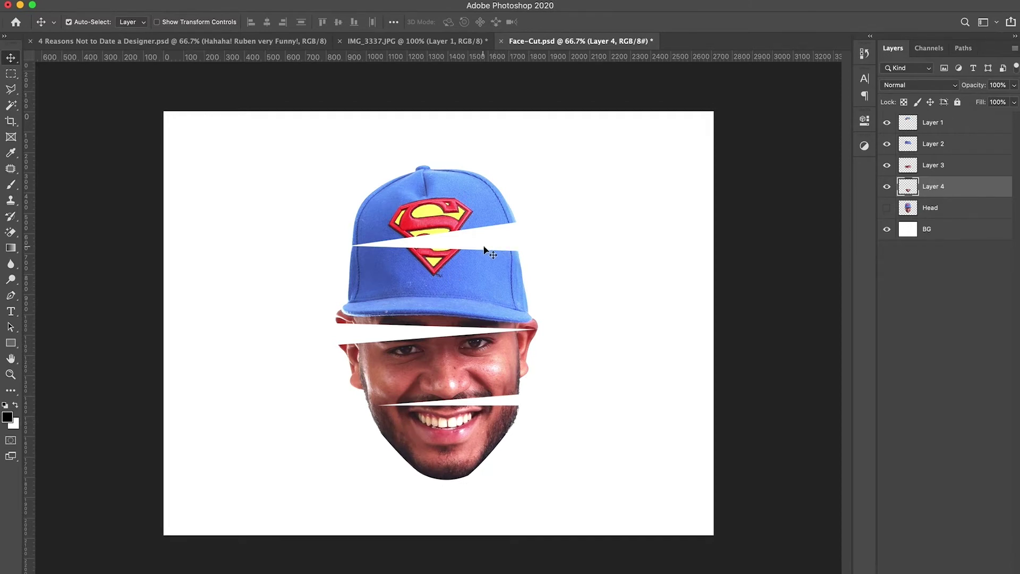
# Step: Above Layer 2, draw a long thin ellipse filled with red sampled from the Superman logo
pyautogui.click(945, 145)
pyautogui.moveTo(10, 343); pyautogui.dragTo(66, 347)
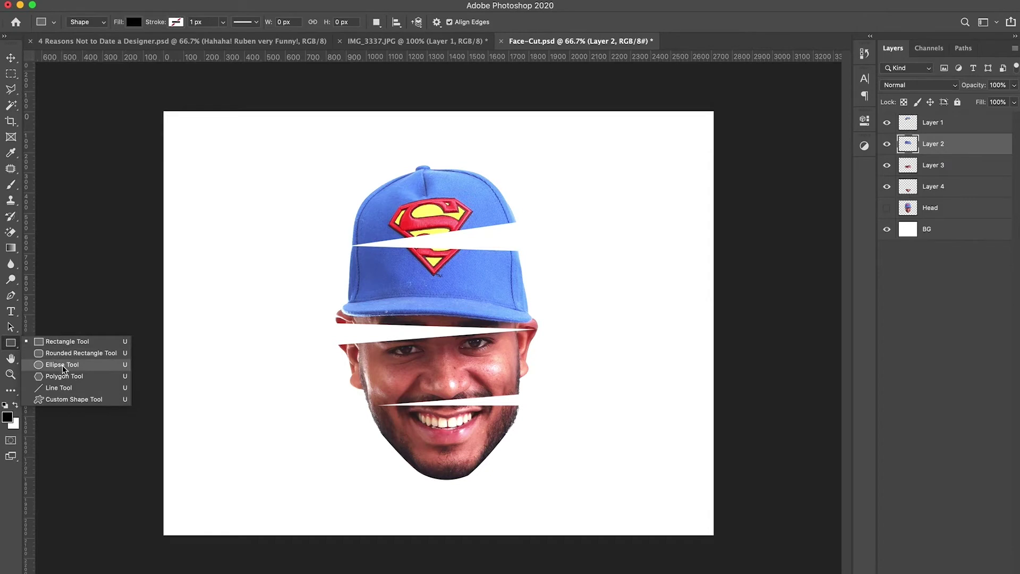
pyautogui.click(62, 365)
pyautogui.click(8, 417)
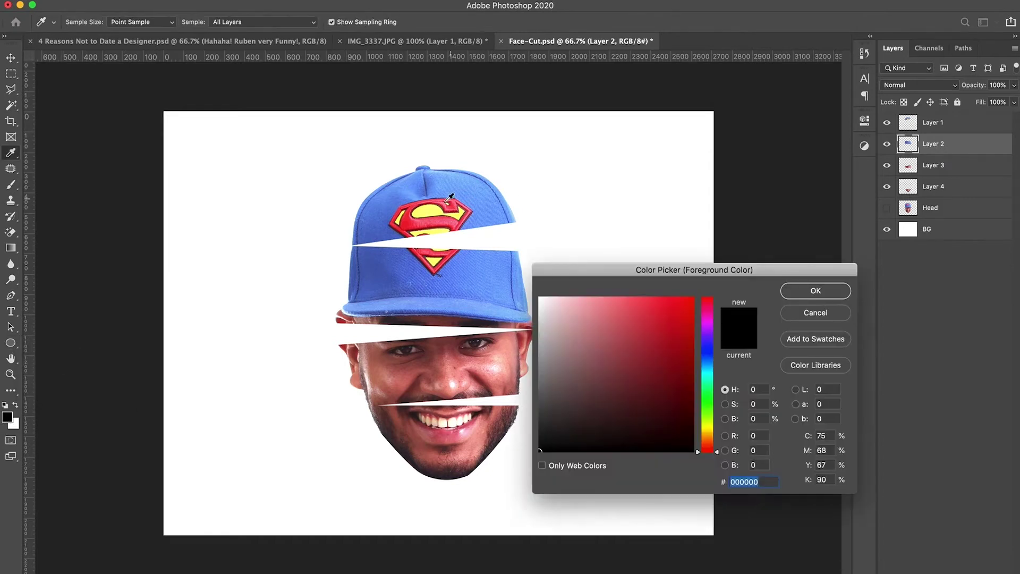
pyautogui.click(412, 216)
pyautogui.click(828, 291)
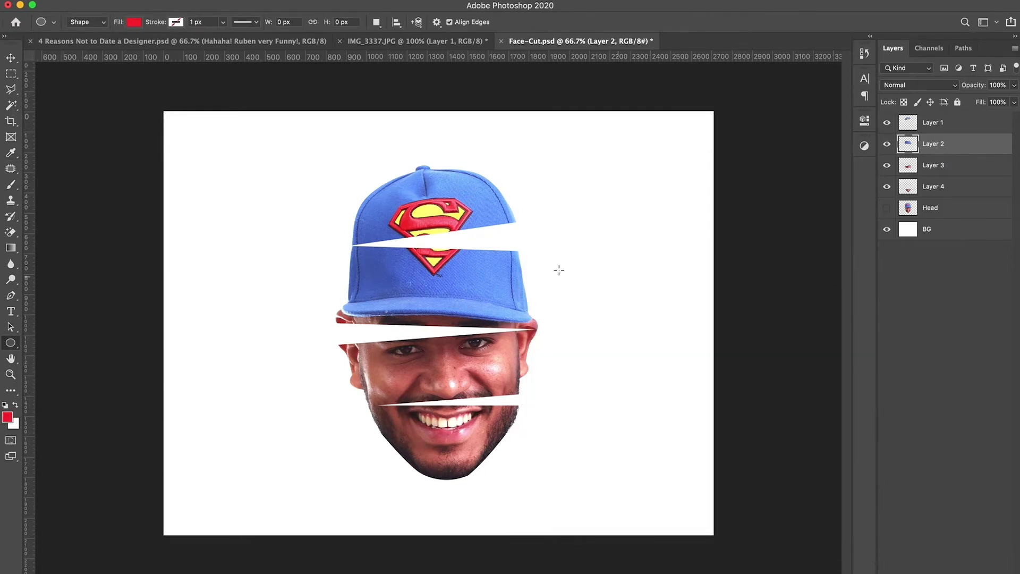
pyautogui.moveTo(355, 245); pyautogui.dragTo(515, 259)
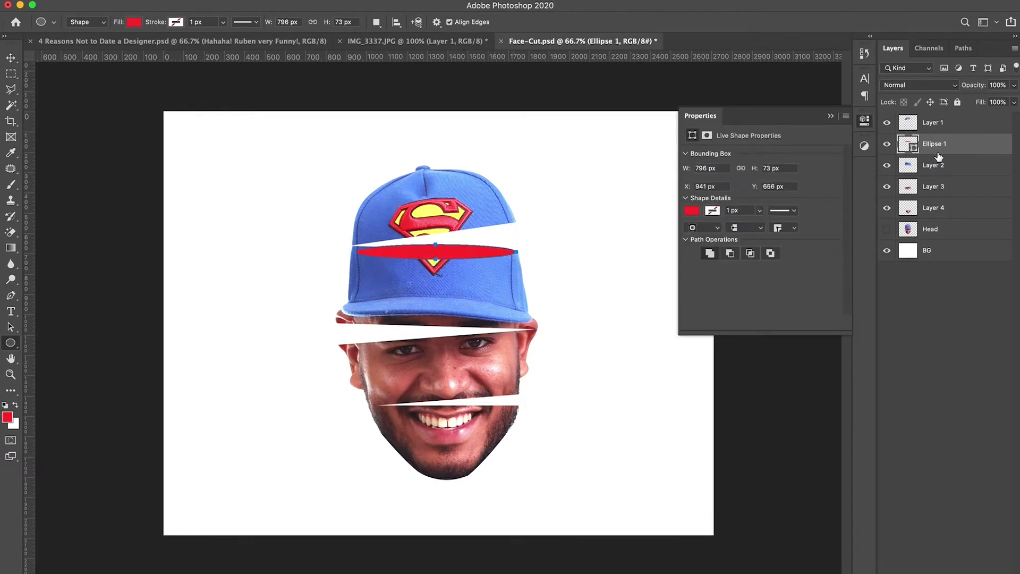
# Step: Move Ellipse 1 below Layer 4, just above Head, and view at 100%
pyautogui.moveTo(908, 144); pyautogui.dragTo(909, 205)
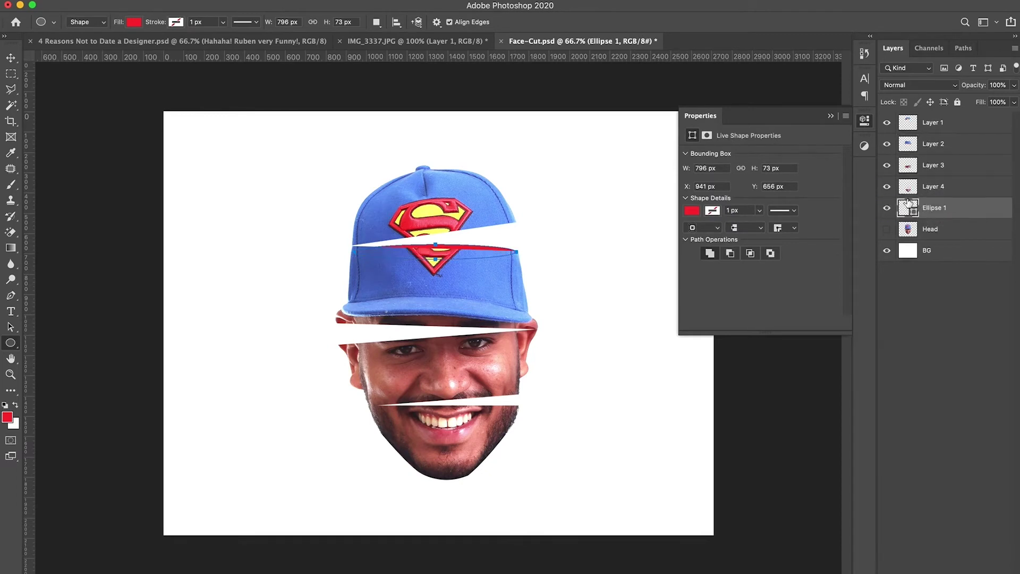
pyautogui.press('super+1')
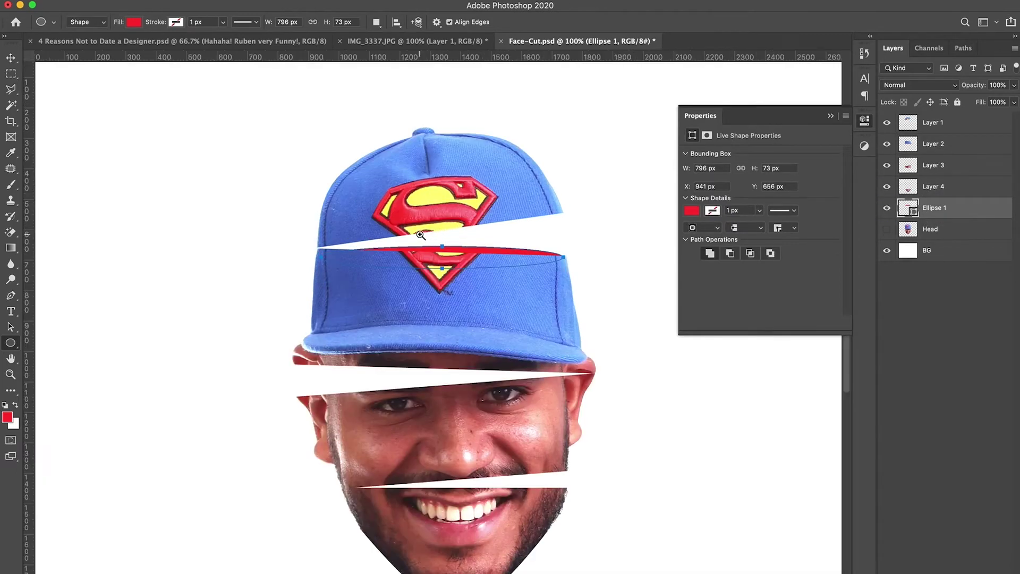
pyautogui.click(864, 123)
# Step: Skew and slightly widen the red ellipse along the cap band's slanted cut, converting it to a path
pyautogui.press('super+t')
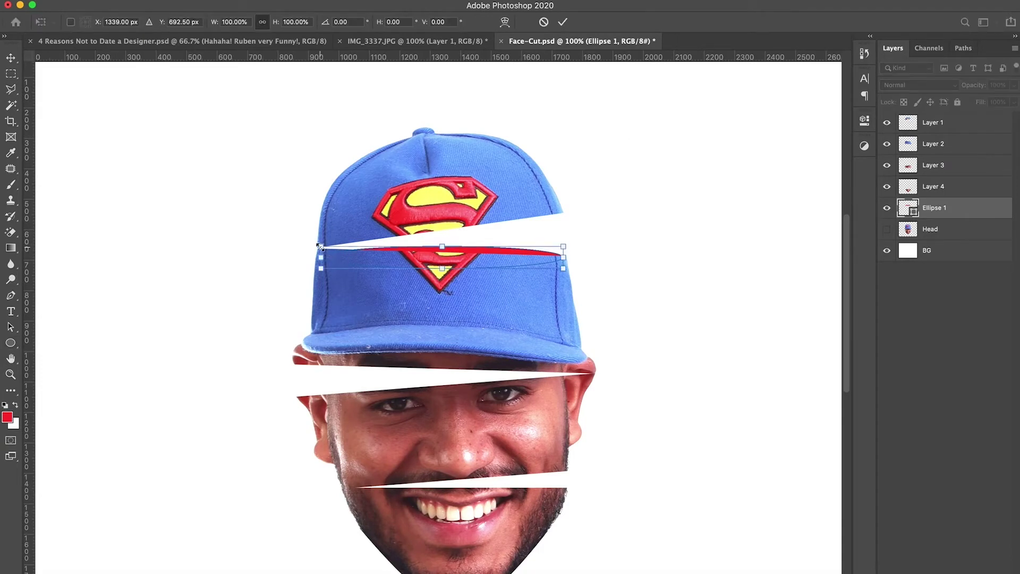
pyautogui.moveTo(321, 248); pyautogui.dragTo(311, 234)
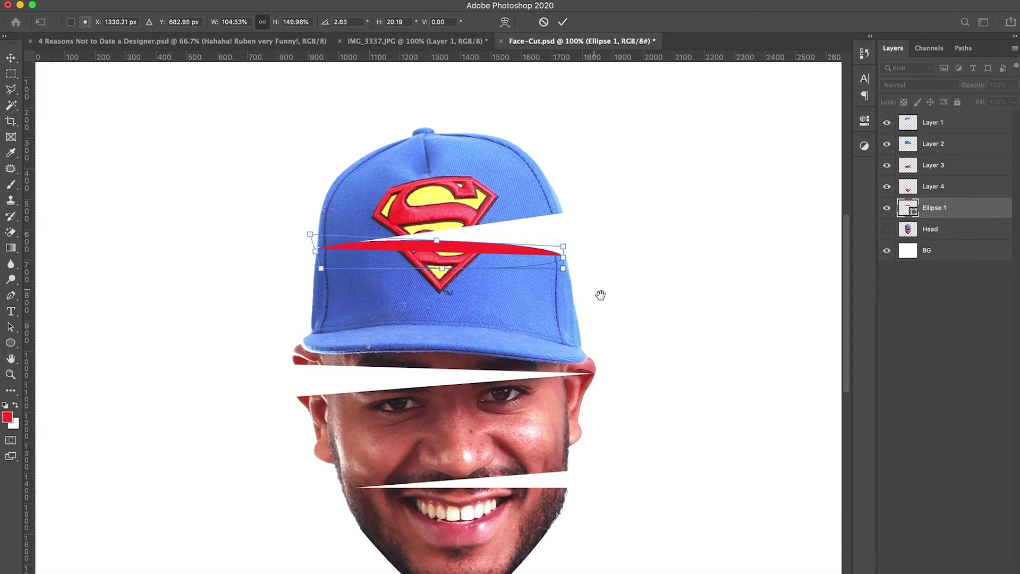
pyautogui.click(595, 261)
pyautogui.click(592, 260)
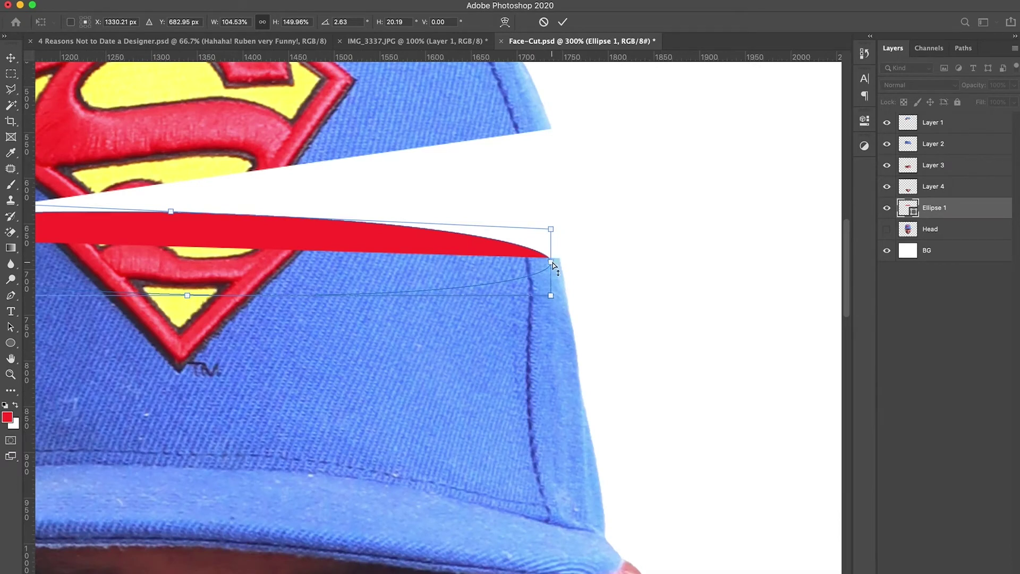
pyautogui.moveTo(552, 263); pyautogui.dragTo(559, 261)
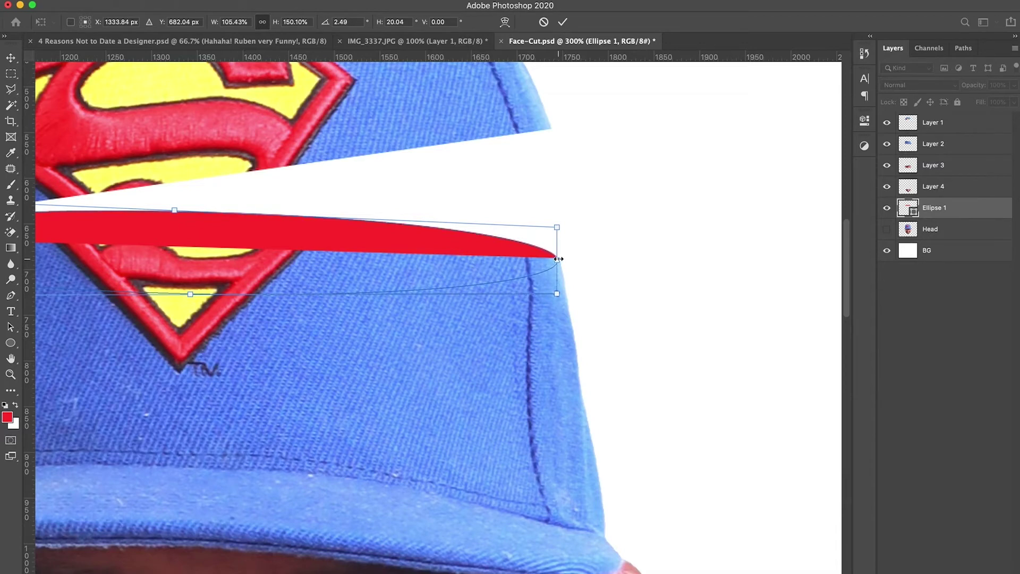
pyautogui.keyDown('alt'); pyautogui.click(375, 212); pyautogui.keyUp('alt')
pyautogui.keyDown('alt'); pyautogui.click(359, 211); pyautogui.keyUp('alt')
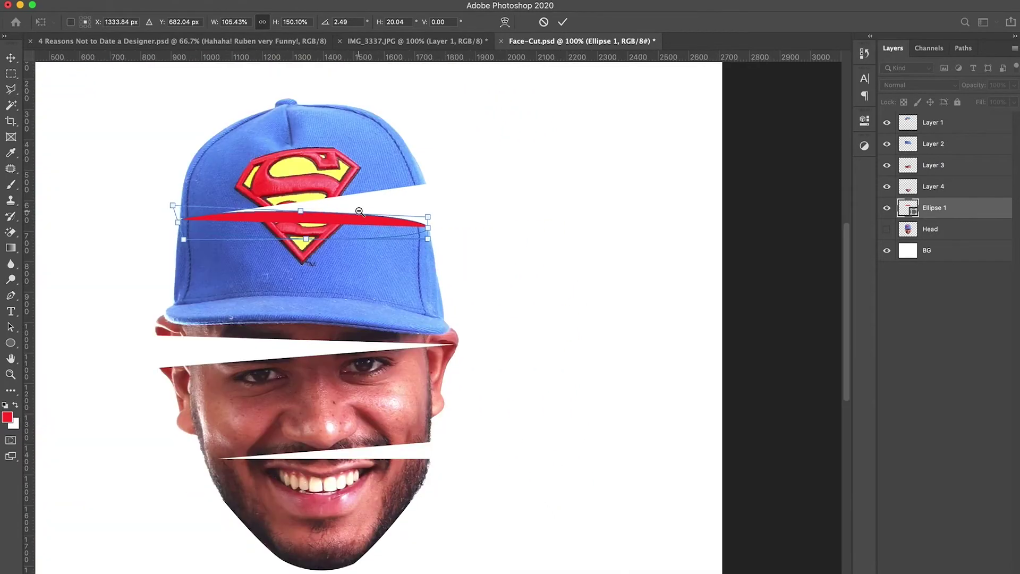
pyautogui.keyDown('alt'); pyautogui.click(359, 211); pyautogui.keyUp('alt')
pyautogui.press('u')
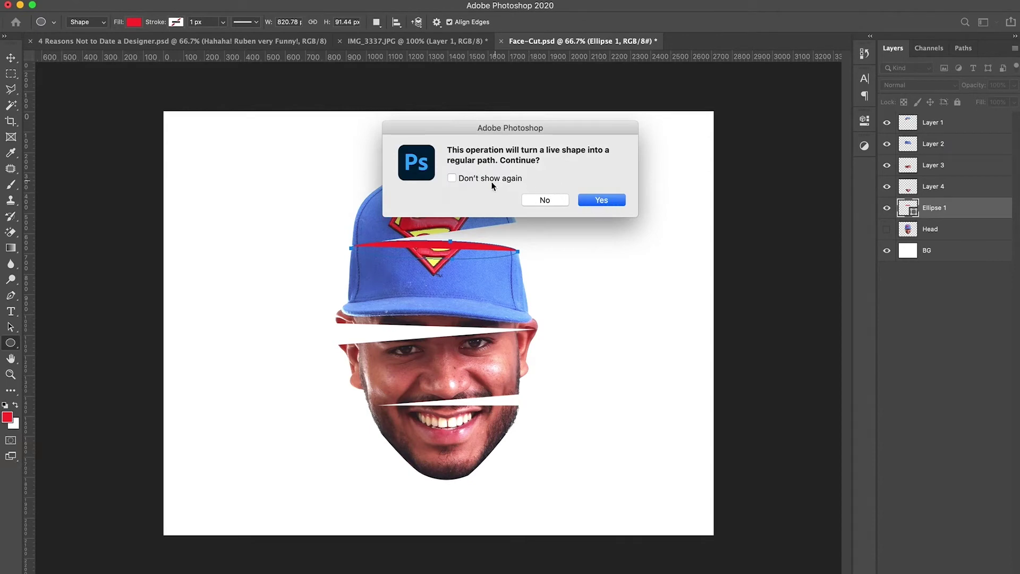
pyautogui.click(593, 201)
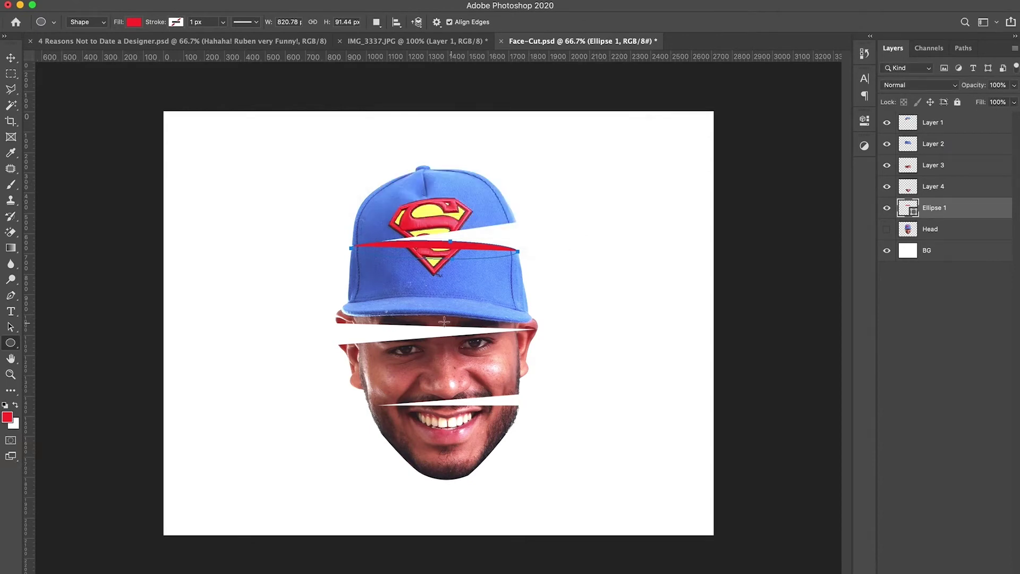
# Step: Draw an ellipse across the forehead gap and fill it with orange #ffae2f
pyautogui.moveTo(339, 346); pyautogui.dragTo(534, 317)
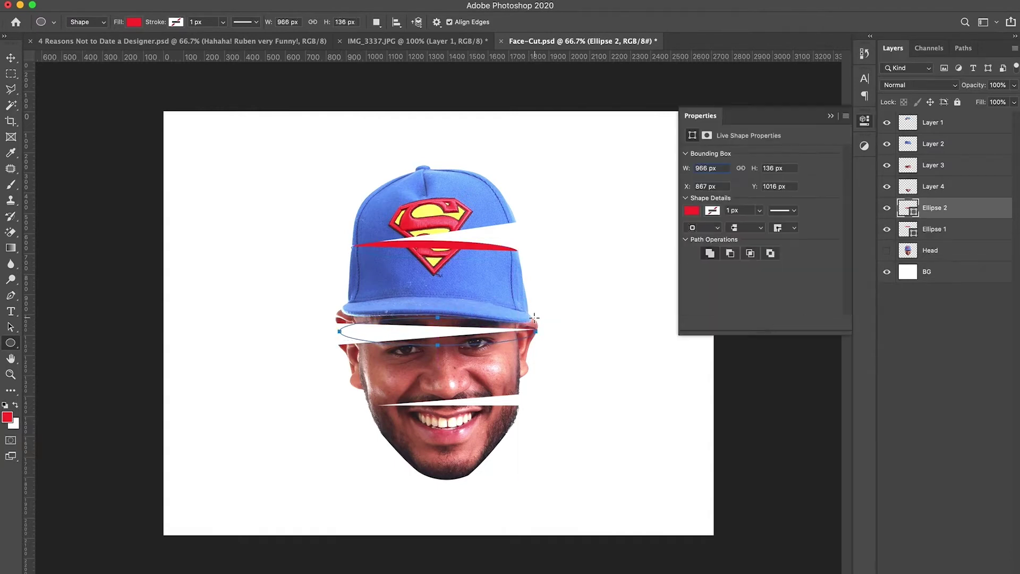
pyautogui.doubleClick(908, 209)
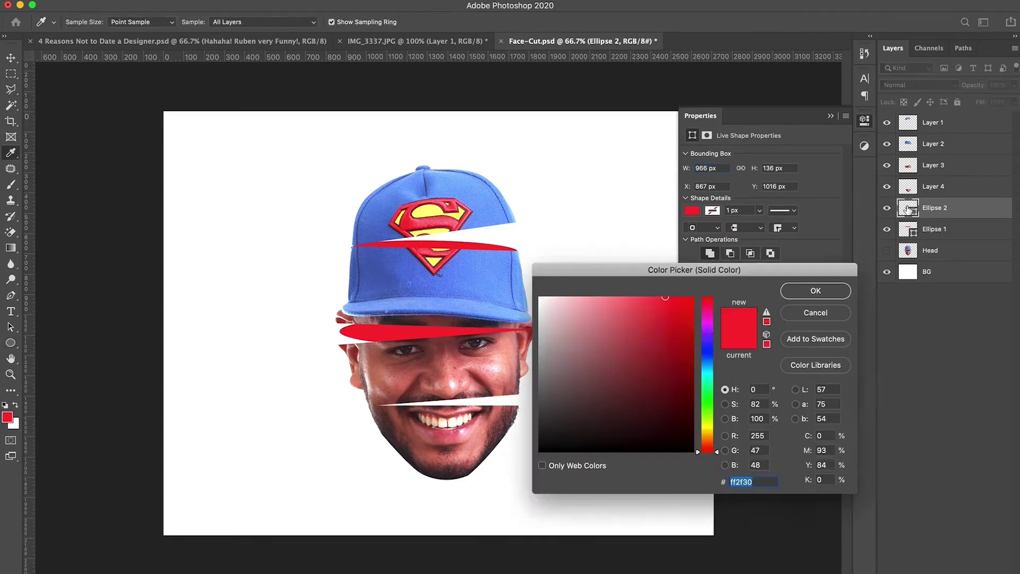
pyautogui.click(705, 428)
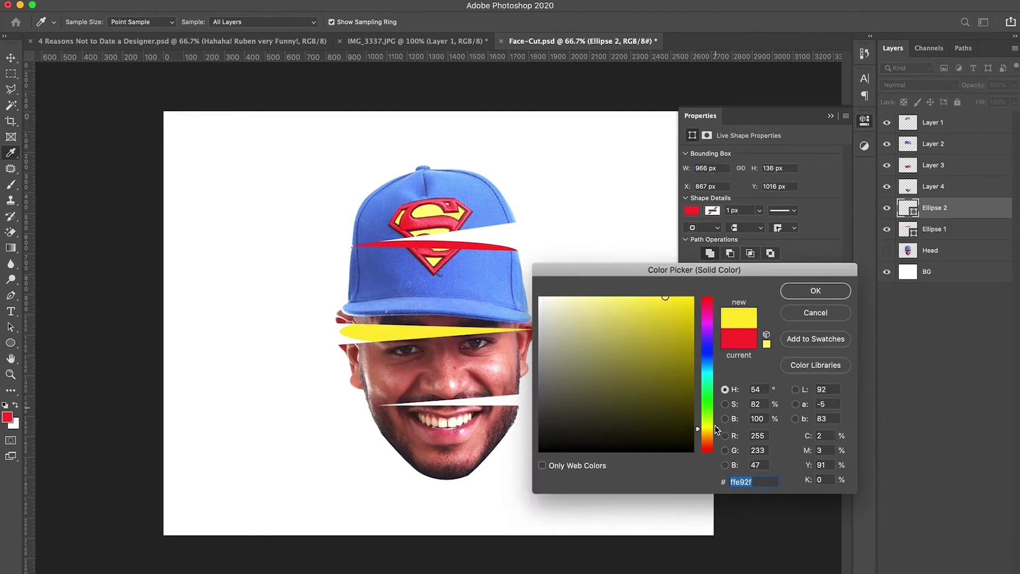
pyautogui.click(707, 435)
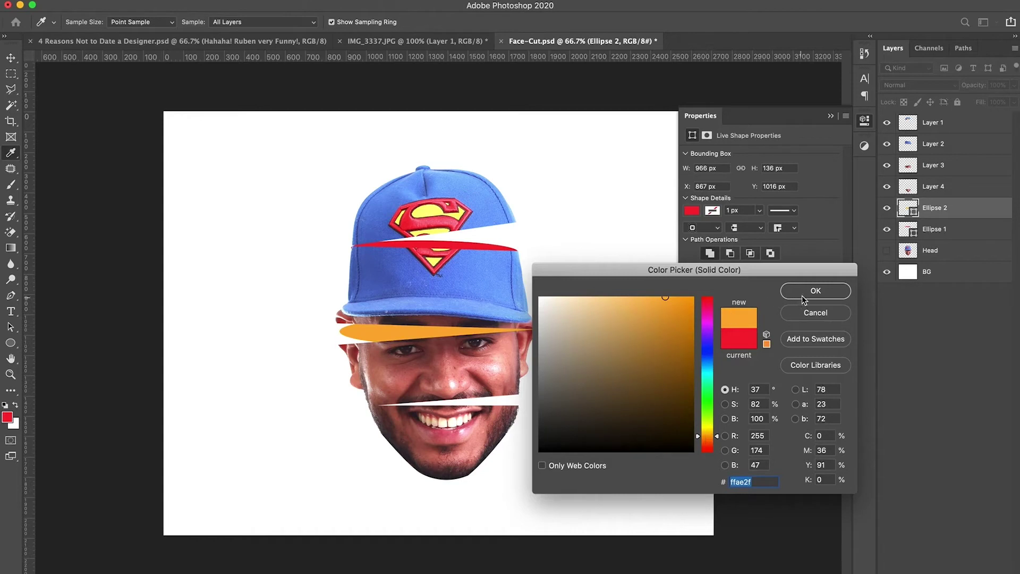
pyautogui.click(815, 290)
pyautogui.keyDown('shift'); pyautogui.click(970, 230); pyautogui.keyUp('shift')
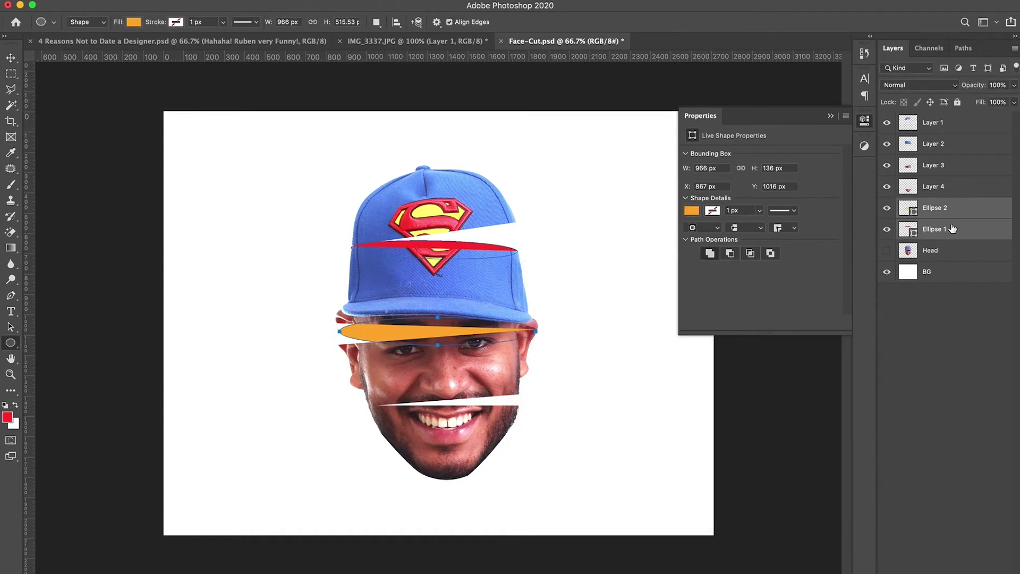
# Step: Group Ellipse 1 and Ellipse 2, name the group Colors, and expand it
pyautogui.press('super+g')
pyautogui.doubleClick(929, 204)
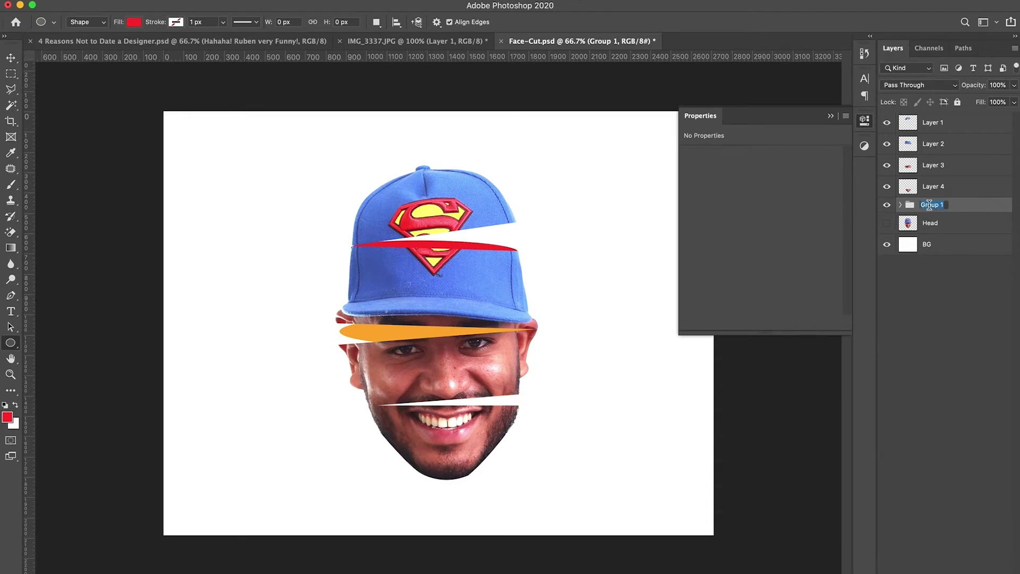
pyautogui.write('Colors')
pyautogui.press('Return')
pyautogui.click(900, 205)
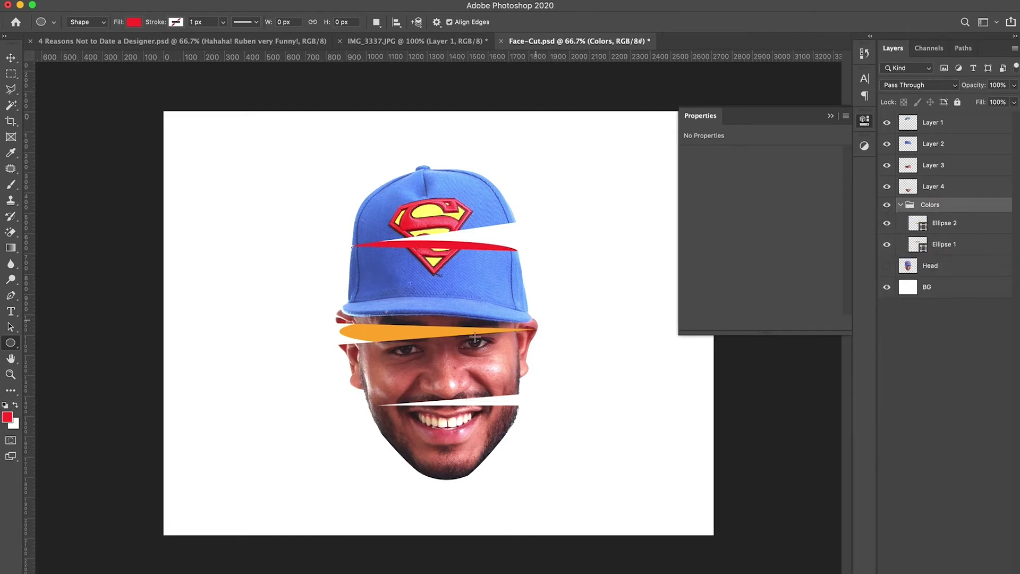
pyautogui.press('v')
pyautogui.keyDown('super'); pyautogui.click(372, 336); pyautogui.keyUp('super')
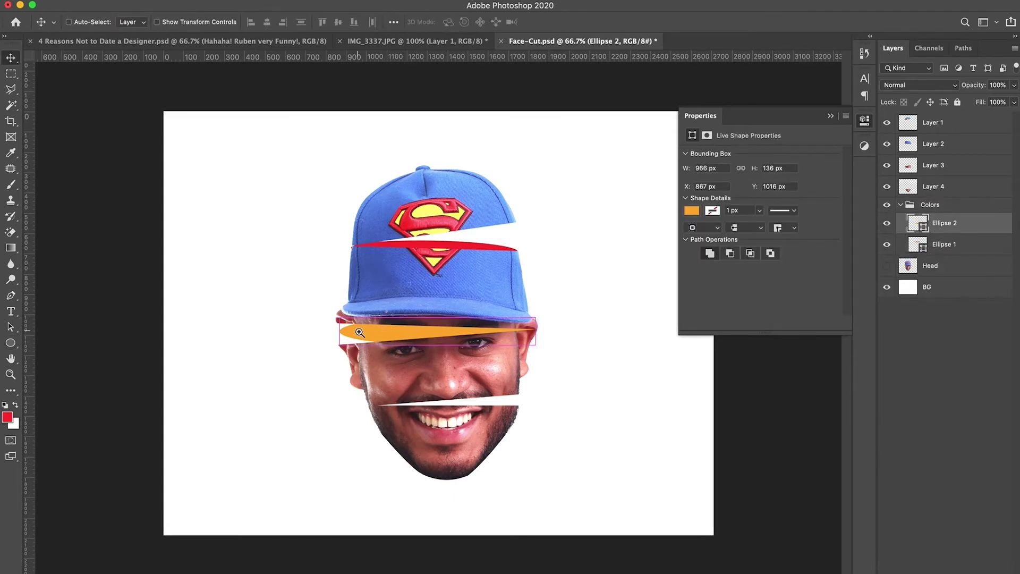
# Step: Skew the orange sliver's left end down so its tip meets the forehead cut's edge
pyautogui.keyDown('super'); pyautogui.click(382, 339); pyautogui.keyUp('super')
pyautogui.keyDown('super'); pyautogui.click(386, 341); pyautogui.keyUp('super')
pyautogui.press('super+t')
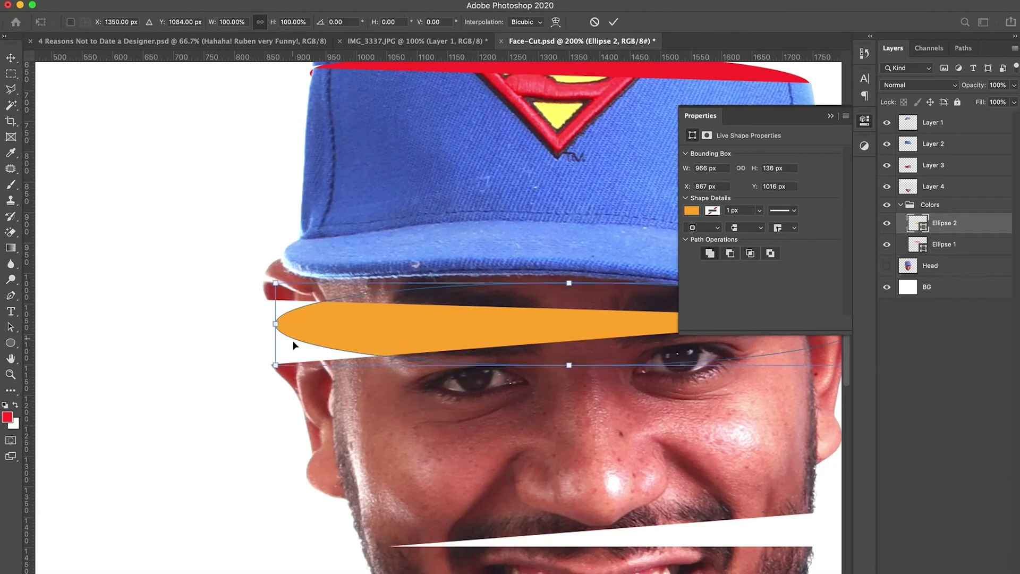
pyautogui.moveTo(276, 325); pyautogui.dragTo(272, 366)
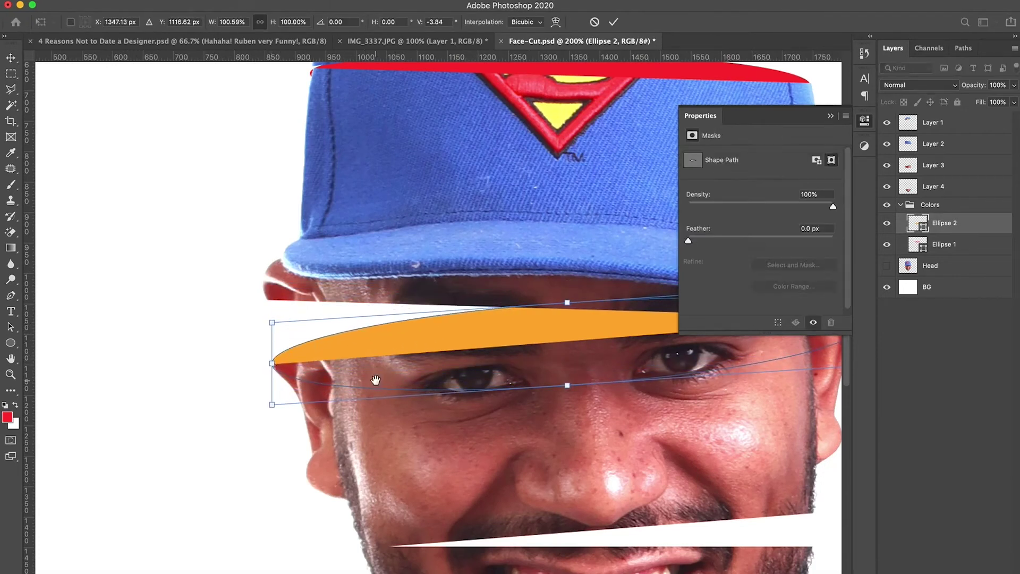
pyautogui.keyDown('super'); pyautogui.click(273, 366); pyautogui.keyUp('super')
pyautogui.keyDown('super'); pyautogui.click(273, 366); pyautogui.keyUp('super')
pyautogui.keyDown('super'); pyautogui.click(273, 367); pyautogui.keyUp('super')
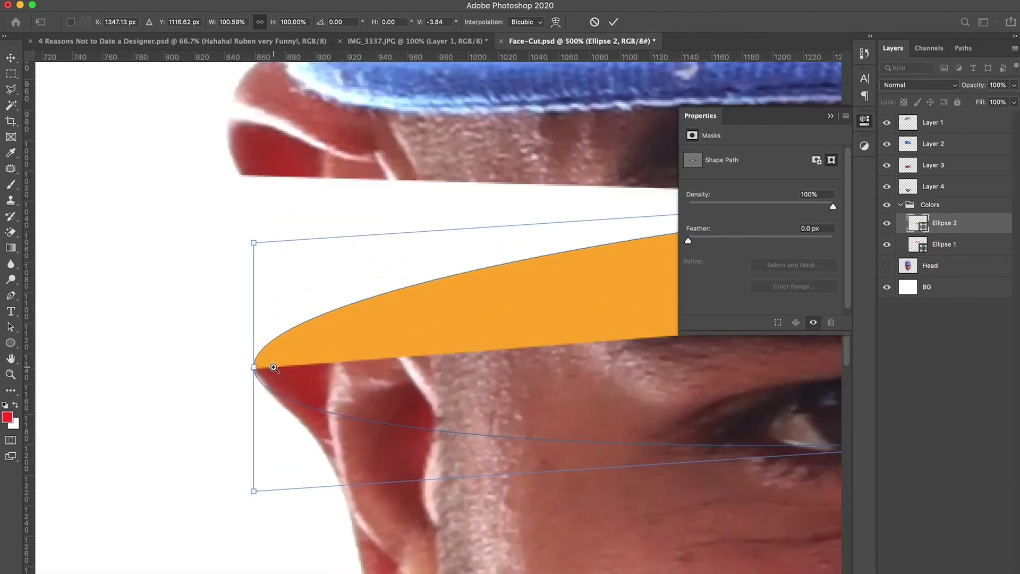
pyautogui.keyDown('super'); pyautogui.click(274, 366); pyautogui.keyUp('super')
pyautogui.keyDown('super'); pyautogui.click(274, 367); pyautogui.keyUp('super')
pyautogui.keyDown('super'); pyautogui.click(274, 367); pyautogui.keyUp('super')
pyautogui.keyDown('super'); pyautogui.click(274, 367); pyautogui.keyUp('super')
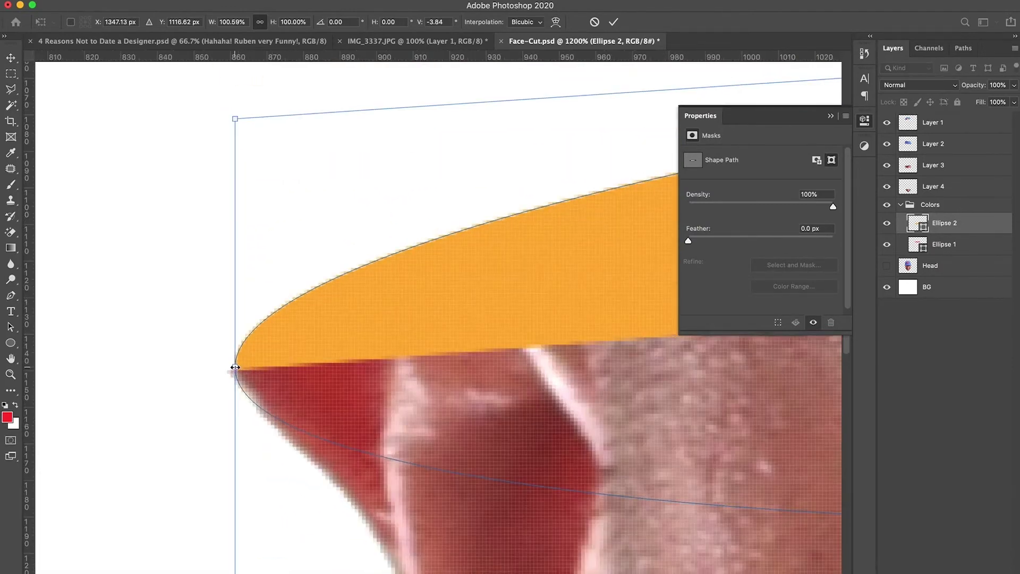
pyautogui.moveTo(234, 367); pyautogui.dragTo(231, 369)
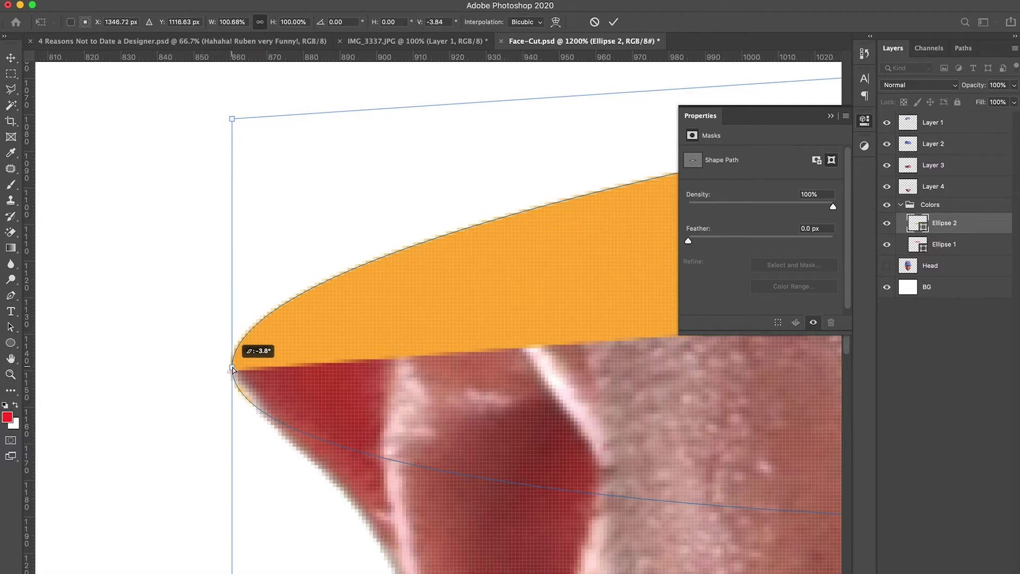
pyautogui.moveTo(235, 369); pyautogui.dragTo(232, 368)
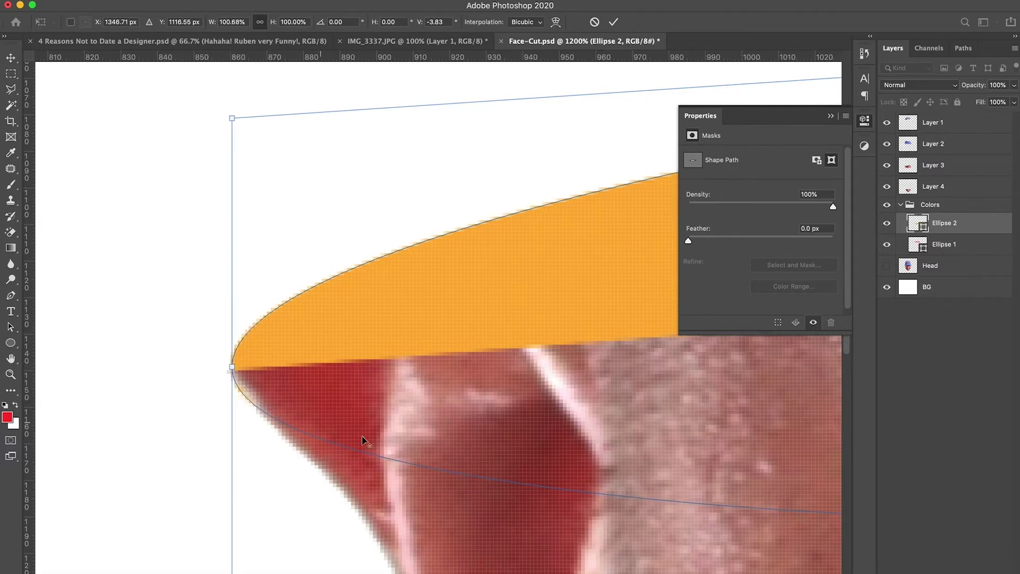
pyautogui.keyDown('alt'); pyautogui.keyDown('super'); pyautogui.click(456, 360); pyautogui.keyUp('super'); pyautogui.keyUp('alt')
pyautogui.keyDown('alt'); pyautogui.keyDown('super'); pyautogui.click(484, 367); pyautogui.keyUp('super'); pyautogui.keyUp('alt')
pyautogui.keyDown('alt'); pyautogui.keyDown('super'); pyautogui.click(483, 367); pyautogui.keyUp('super'); pyautogui.keyUp('alt')
pyautogui.keyDown('alt'); pyautogui.keyDown('super'); pyautogui.click(483, 367); pyautogui.keyUp('super'); pyautogui.keyUp('alt')
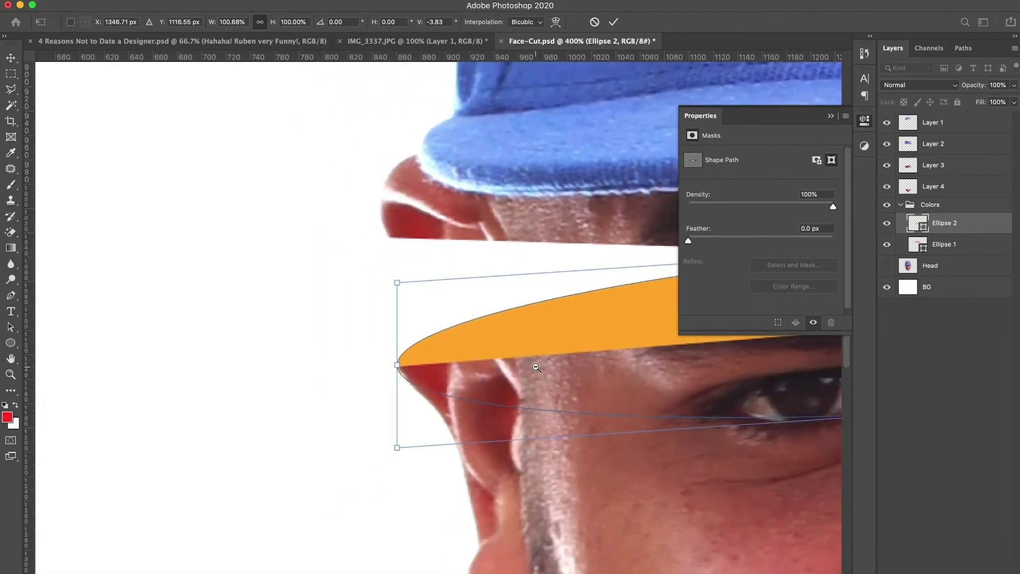
pyautogui.keyDown('alt'); pyautogui.keyDown('super'); pyautogui.click(483, 366); pyautogui.keyUp('super'); pyautogui.keyUp('alt')
pyautogui.keyDown('alt'); pyautogui.keyDown('super'); pyautogui.click(484, 367); pyautogui.keyUp('super'); pyautogui.keyUp('alt')
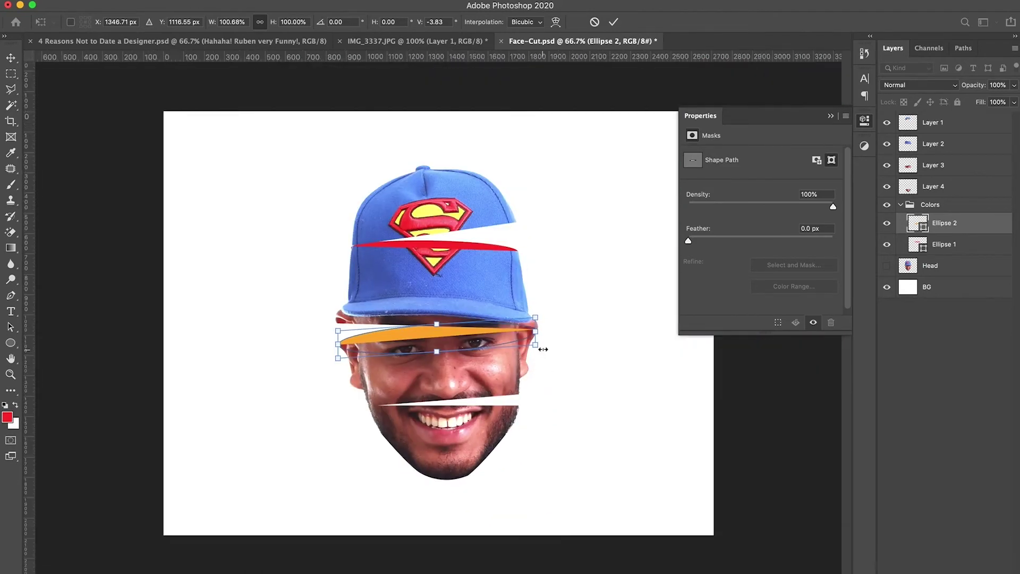
# Step: Skew the sliver's right end up to meet the cut and apply the transform
pyautogui.keyDown('super'); pyautogui.click(534, 329); pyautogui.keyUp('super')
pyautogui.keyDown('super'); pyautogui.click(530, 326); pyautogui.keyUp('super')
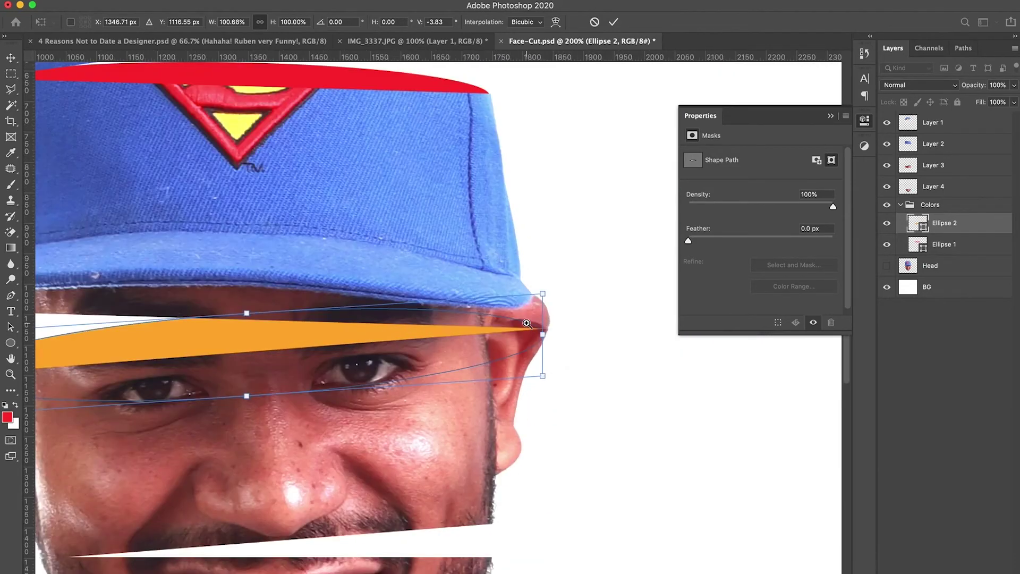
pyautogui.keyDown('super'); pyautogui.click(527, 323); pyautogui.keyUp('super')
pyautogui.keyDown('super'); pyautogui.click(527, 323); pyautogui.keyUp('super')
pyautogui.keyDown('super'); pyautogui.click(543, 343); pyautogui.keyUp('super')
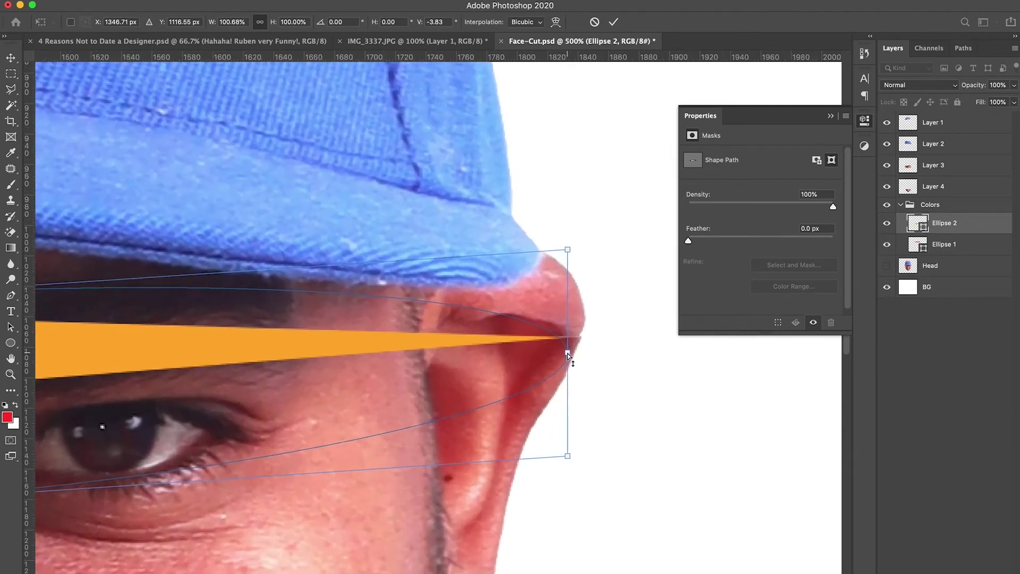
pyautogui.moveTo(568, 352); pyautogui.dragTo(579, 341)
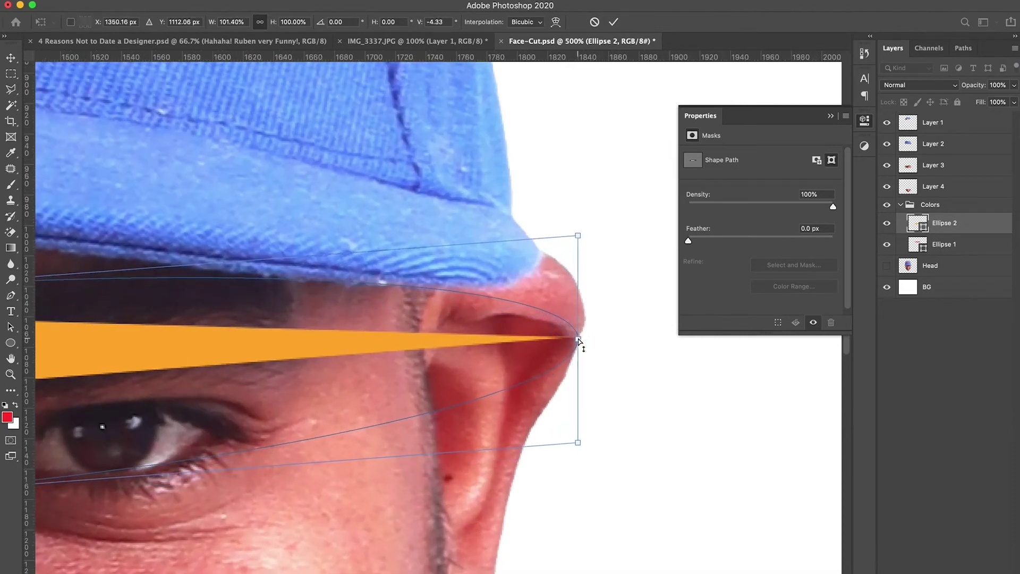
pyautogui.press('Return')
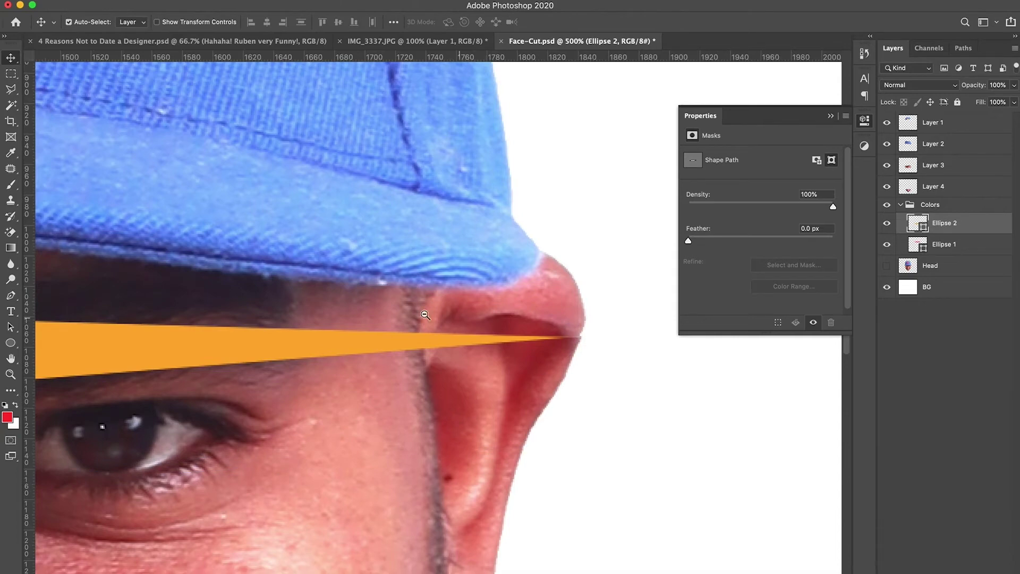
pyautogui.keyDown('alt'); pyautogui.keyDown('super'); pyautogui.click(324, 315); pyautogui.keyUp('super'); pyautogui.keyUp('alt')
pyautogui.keyDown('alt'); pyautogui.keyDown('super'); pyautogui.click(324, 314); pyautogui.keyUp('super'); pyautogui.keyUp('alt')
pyautogui.keyDown('alt'); pyautogui.keyDown('super'); pyautogui.click(324, 315); pyautogui.keyUp('super'); pyautogui.keyUp('alt')
pyautogui.press('super+0')
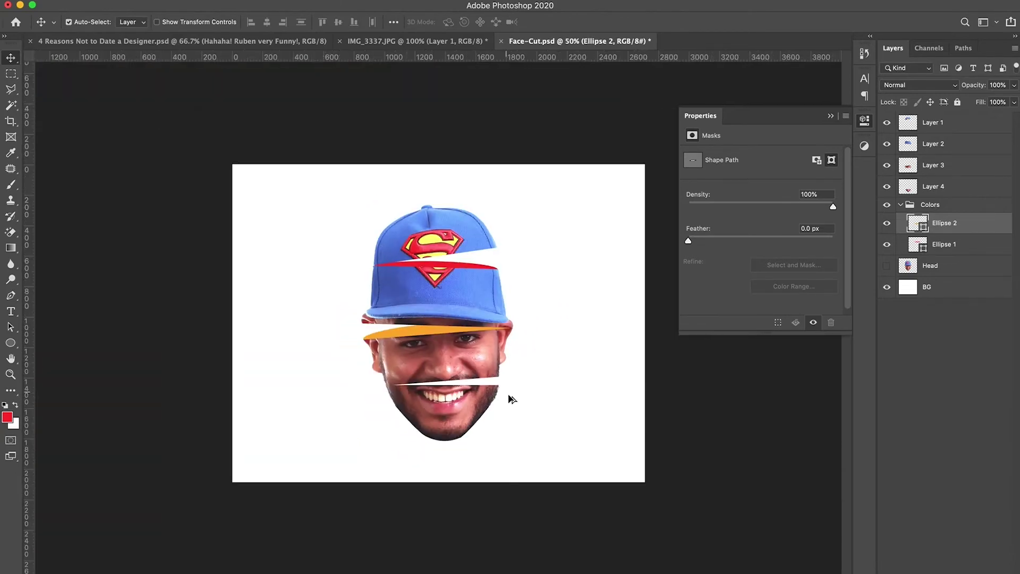
pyautogui.keyDown('super'); pyautogui.click(450, 362); pyautogui.keyUp('super')
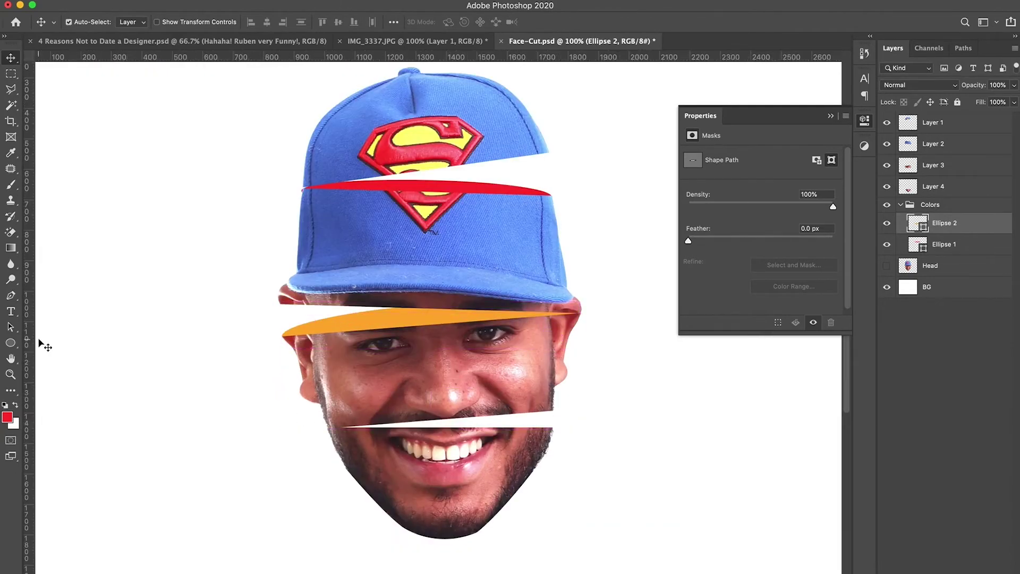
# Step: Draw Ellipse 3 across the cut above the mouth and fill it green #44c087
pyautogui.click(11, 342)
pyautogui.moveTo(339, 418); pyautogui.dragTo(552, 437)
pyautogui.doubleClick(919, 223)
pyautogui.click(709, 386)
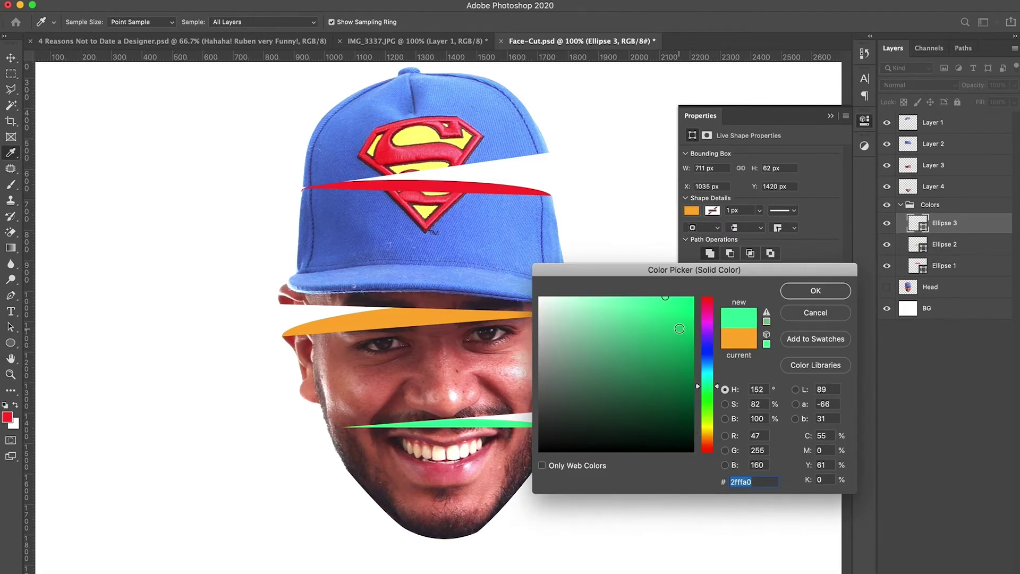
pyautogui.click(676, 327)
pyautogui.moveTo(675, 327); pyautogui.dragTo(640, 333)
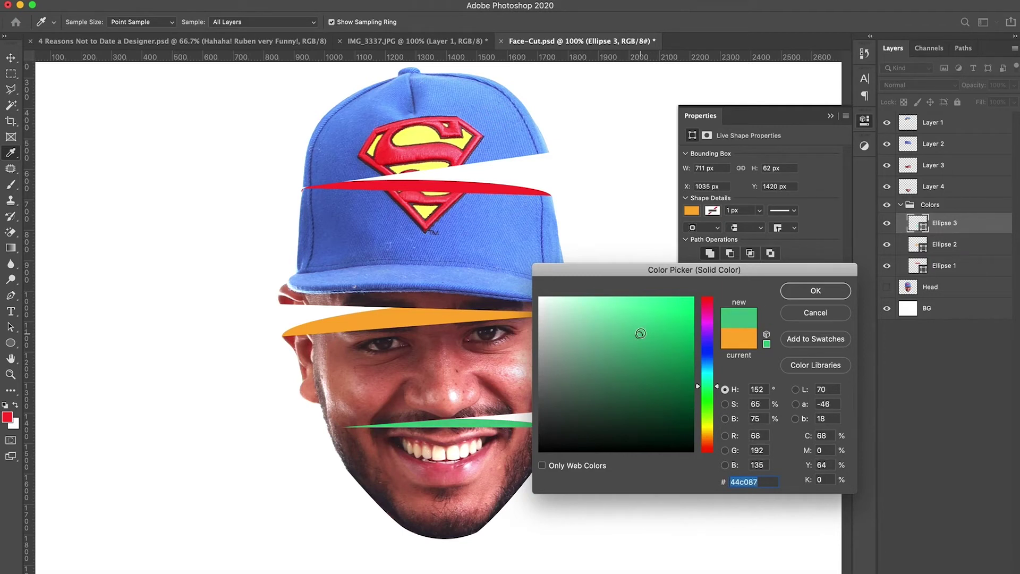
pyautogui.click(808, 292)
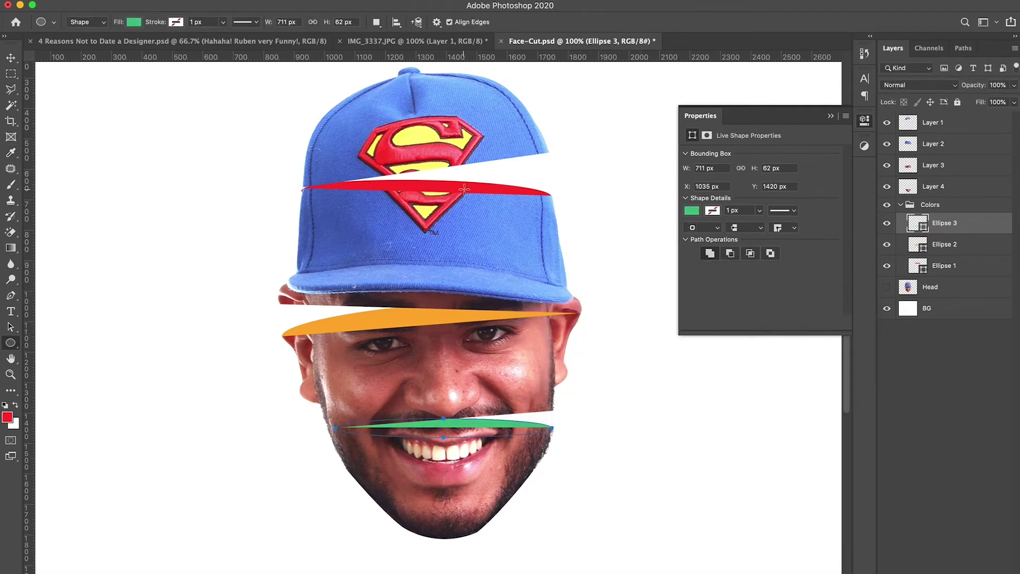
pyautogui.press('v')
pyautogui.click(919, 268)
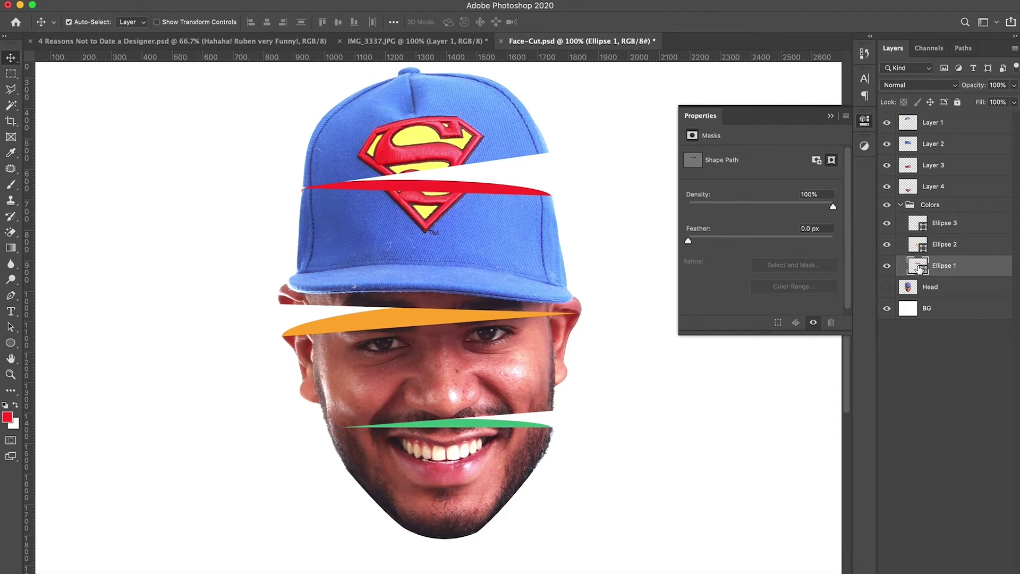
# Step: Recolour the Ellipse 1 sliver across the cap from red to soft magenta #de67f0
pyautogui.doubleClick(920, 268)
pyautogui.click(634, 325)
pyautogui.click(641, 317)
pyautogui.click(647, 310)
pyautogui.click(654, 308)
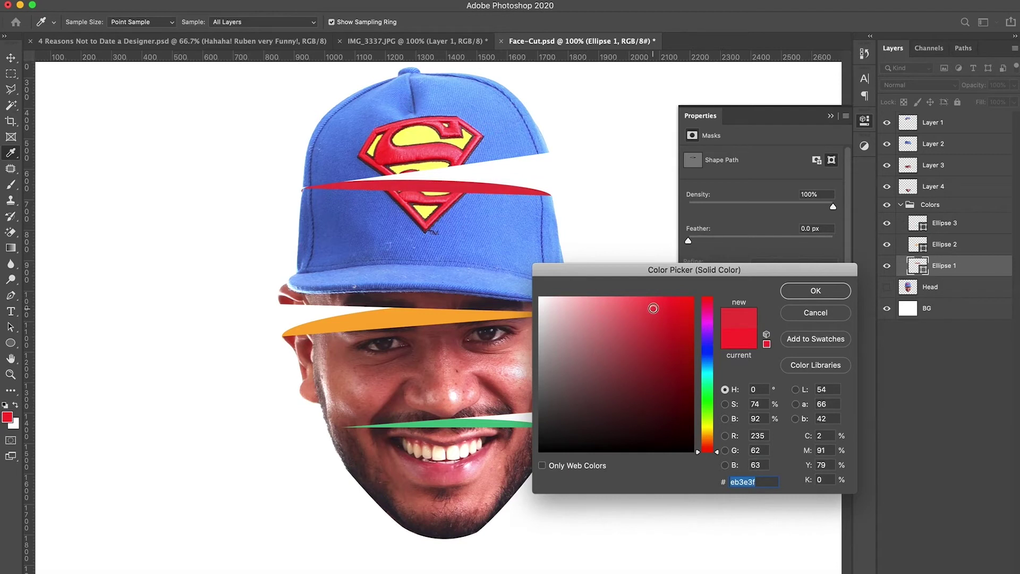
pyautogui.click(708, 325)
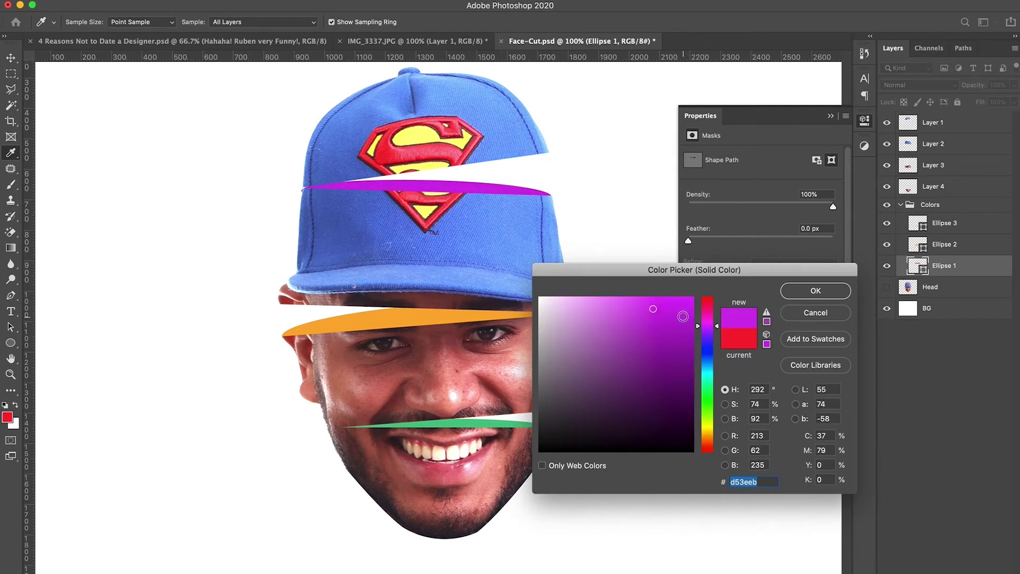
pyautogui.click(669, 310)
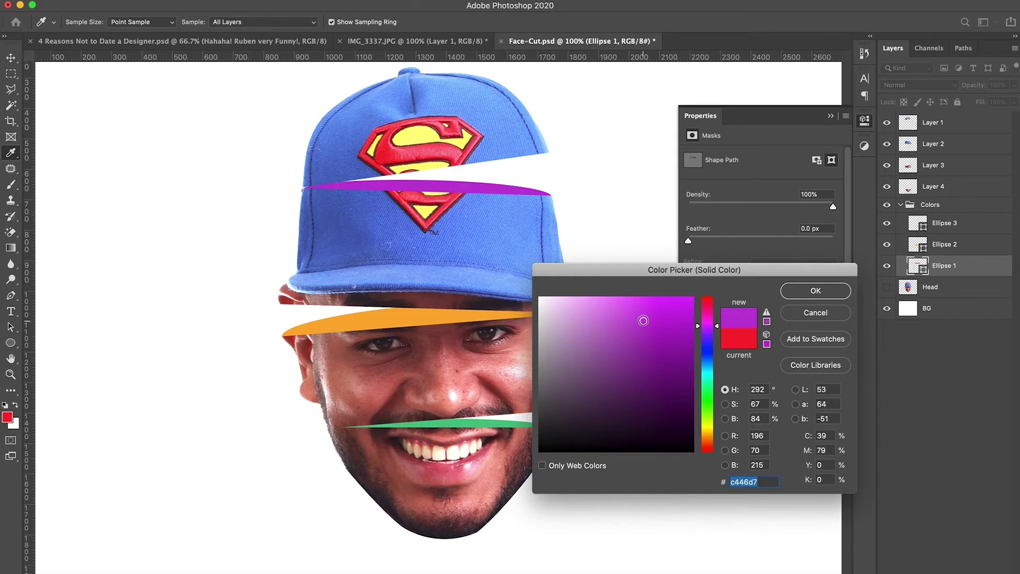
pyautogui.click(628, 309)
pyautogui.moveTo(628, 309); pyautogui.dragTo(628, 307)
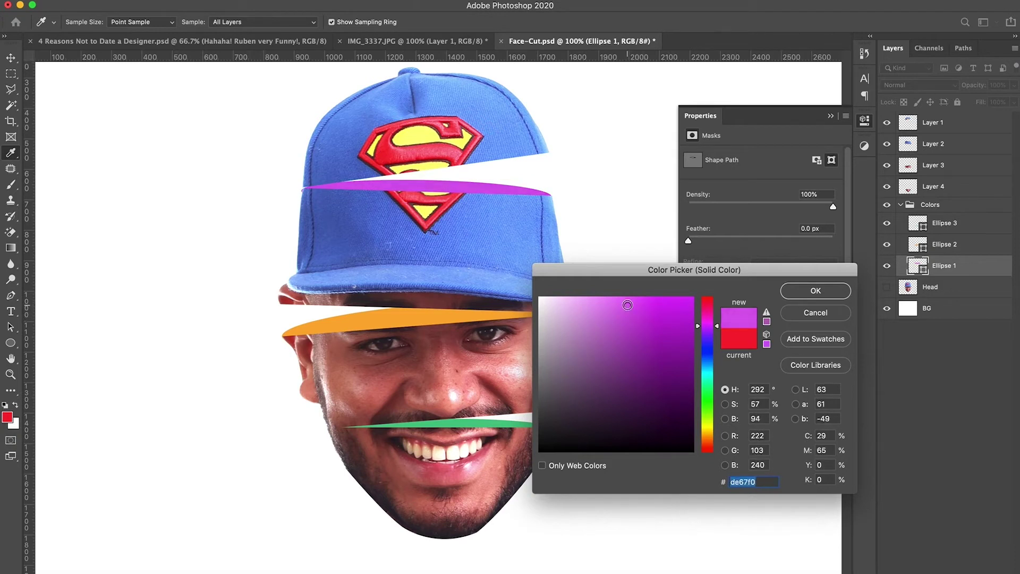
pyautogui.click(820, 294)
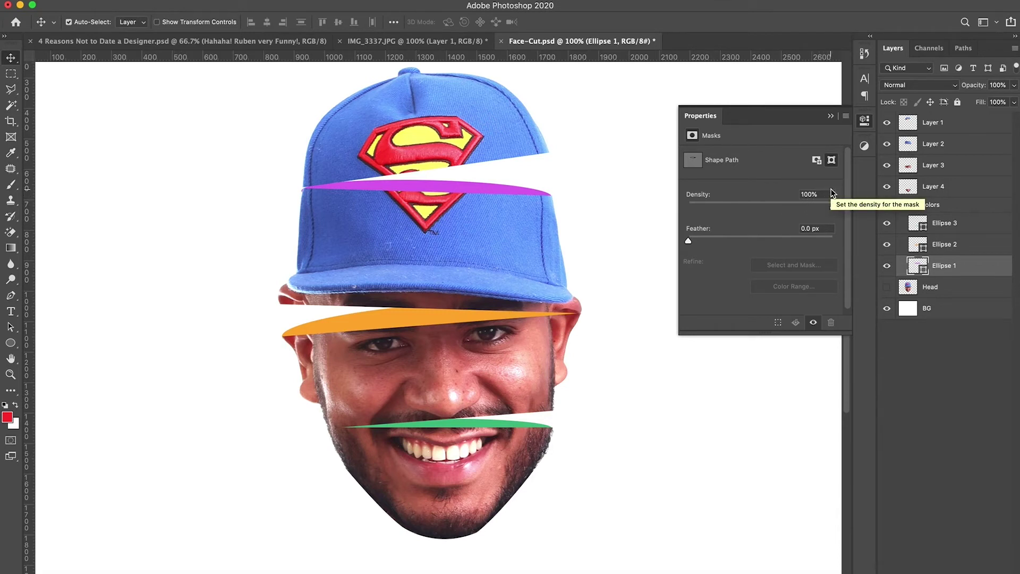
pyautogui.click(864, 120)
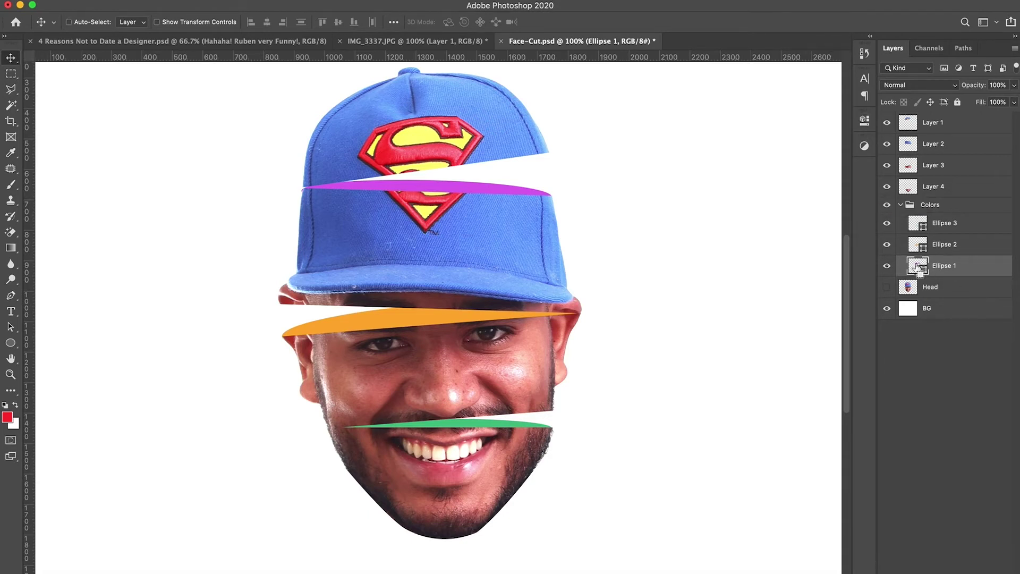
# Step: Compare the magenta and green slivers, load Ellipse 3's outline as a selection, and reset colour to black
pyautogui.click(886, 265)
pyautogui.click(887, 265)
pyautogui.click(886, 223)
pyautogui.click(886, 225)
pyautogui.keyDown('super'); pyautogui.click(918, 223); pyautogui.keyUp('super')
pyautogui.click(935, 225)
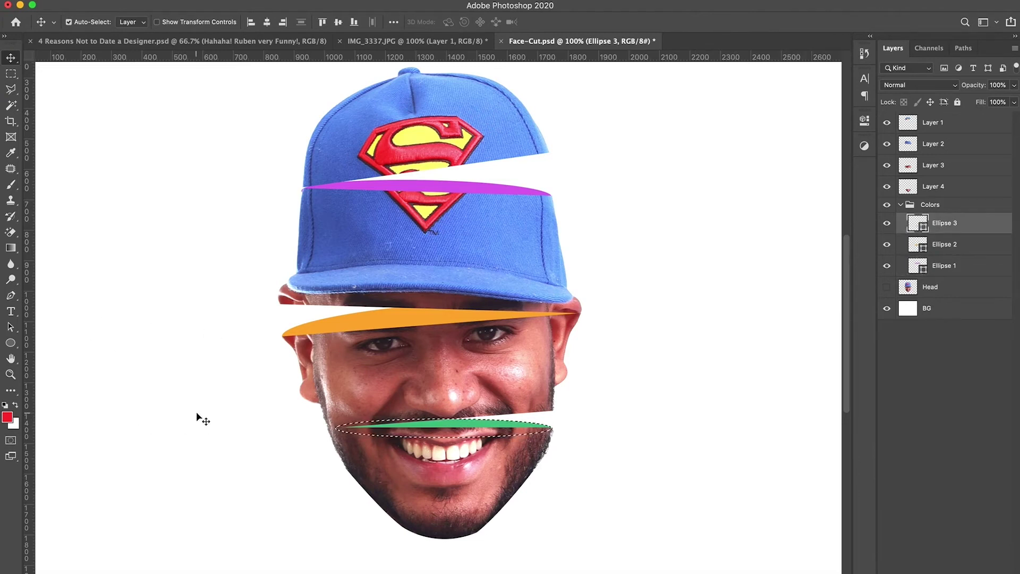
pyautogui.click(5, 404)
# Step: Add a new 'shadow' layer and set up a large 250 px soft brush at 56% opacity
pyautogui.press('b')
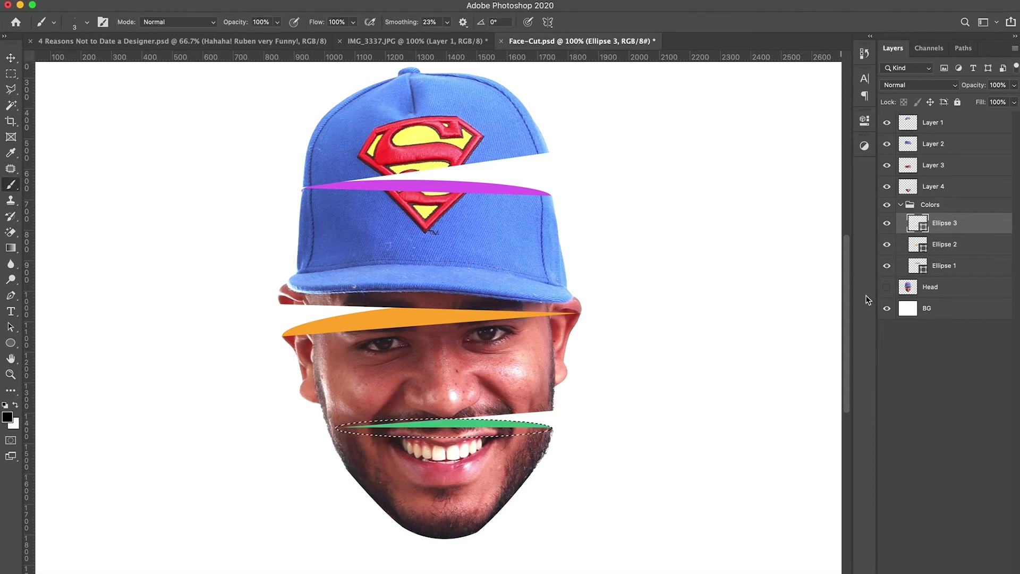
pyautogui.press('super+shift+n')
pyautogui.write('shadow')
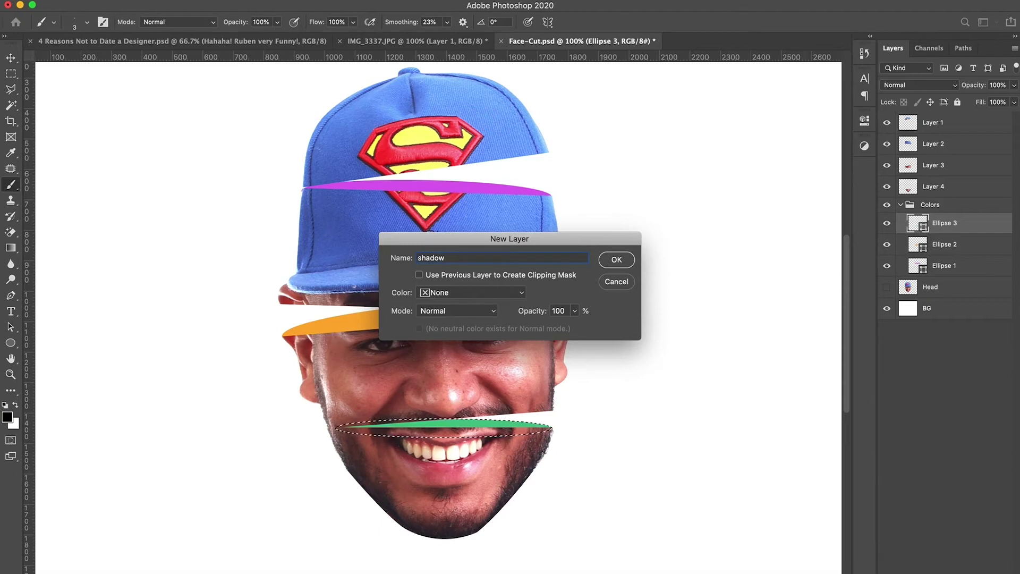
pyautogui.press('Return')
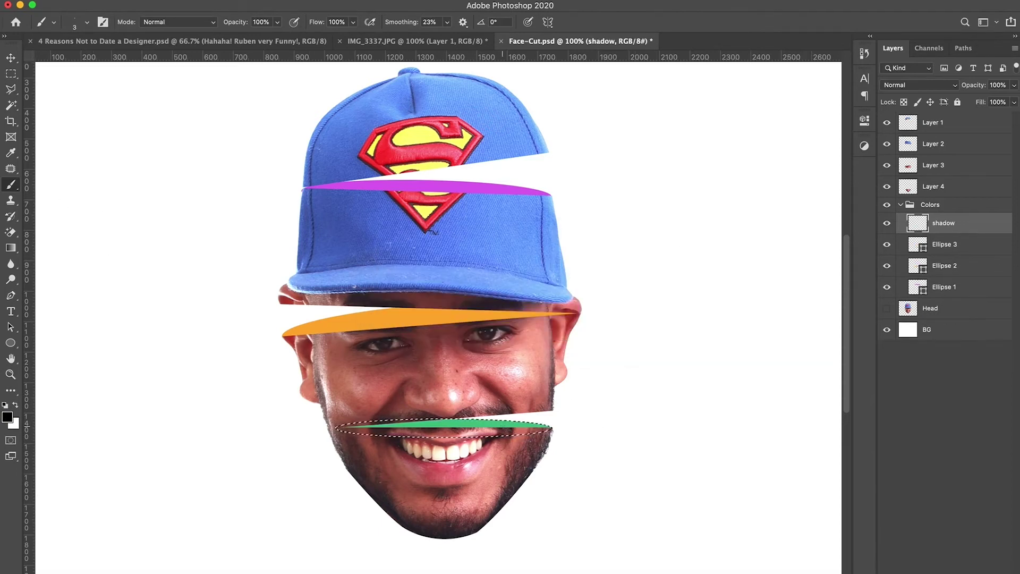
pyautogui.moveTo(497, 424)
pyautogui.mouseDown()
pyautogui.moveTo(505, 421)
pyautogui.moveTo(495, 420)
pyautogui.mouseUp()
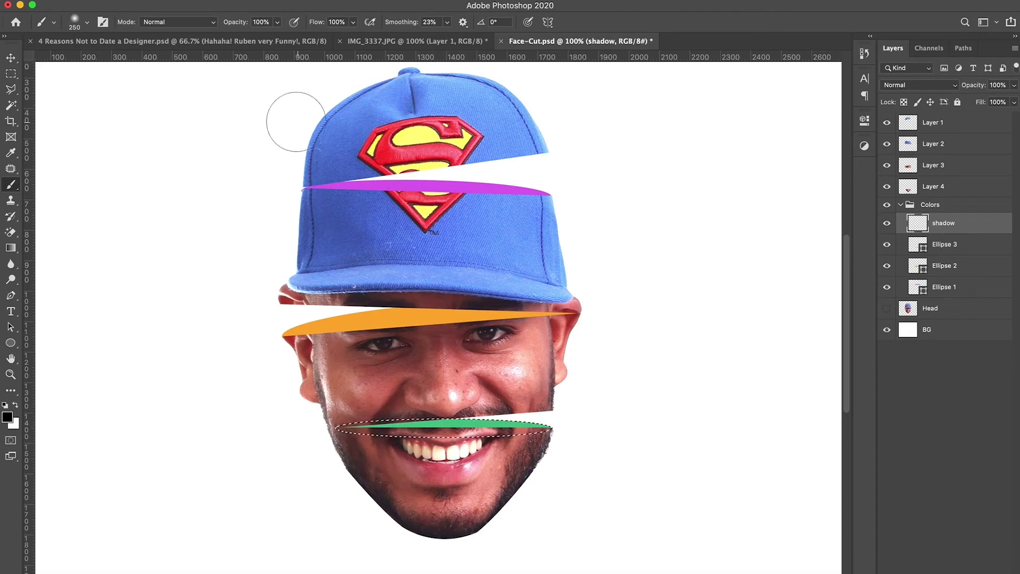
pyautogui.click(277, 22)
pyautogui.moveTo(278, 36); pyautogui.dragTo(268, 39)
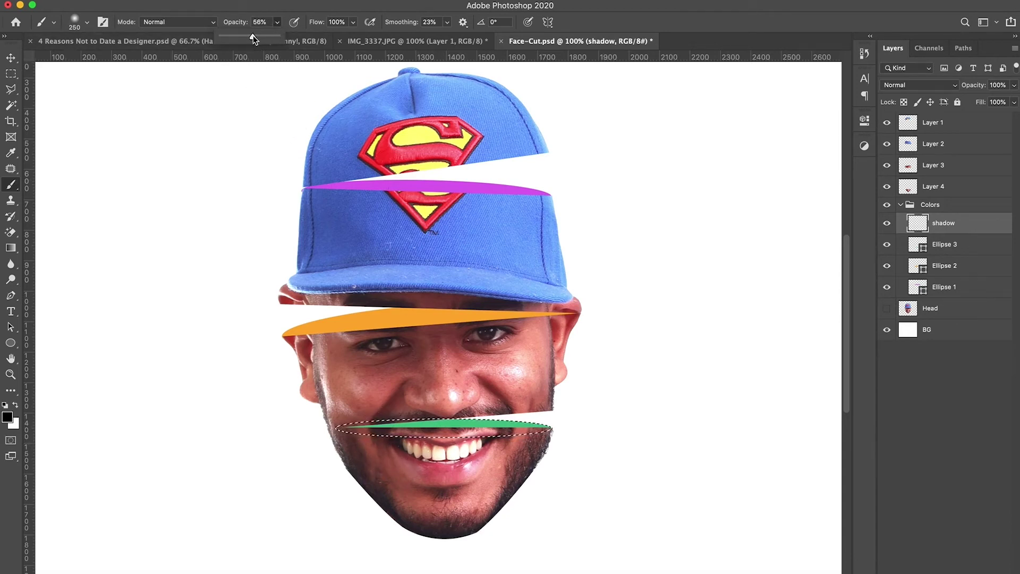
pyautogui.click(384, 449)
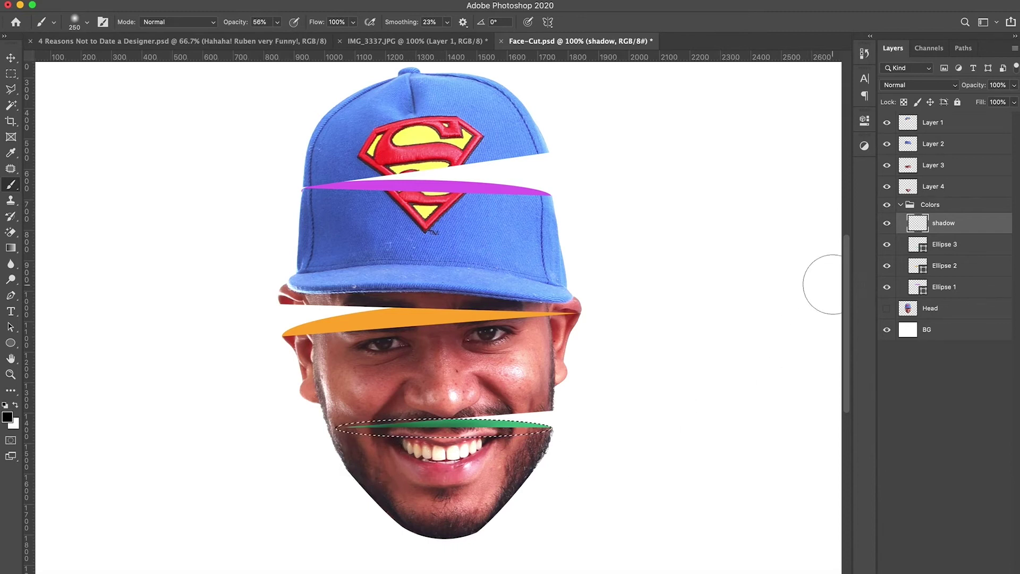
# Step: Paint dark shading inside the sliver selections on new layers Layer 5 and Layer 6
pyautogui.keyDown('super'); pyautogui.click(921, 262); pyautogui.keyUp('super')
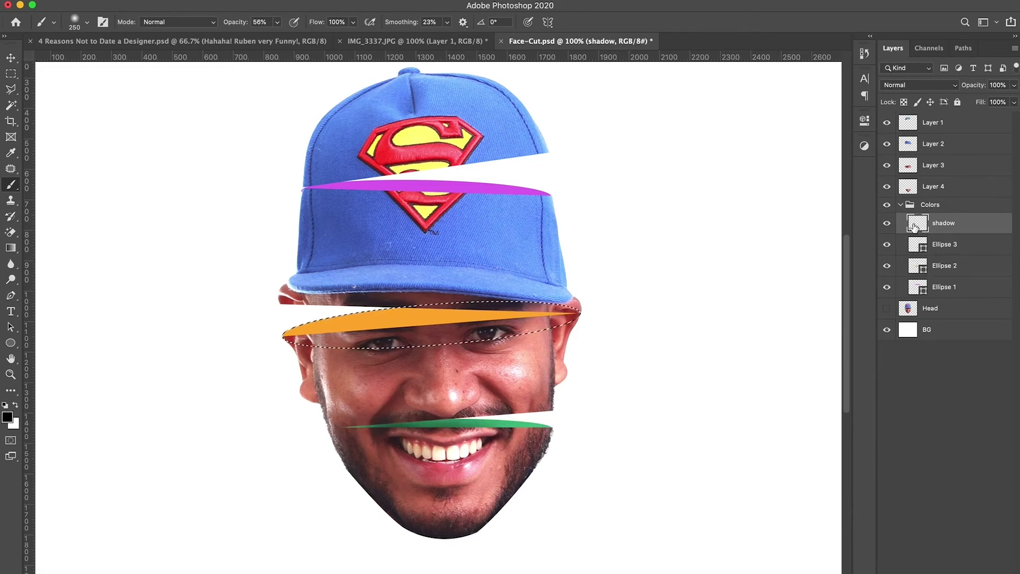
pyautogui.press('super+shift+alt+n')
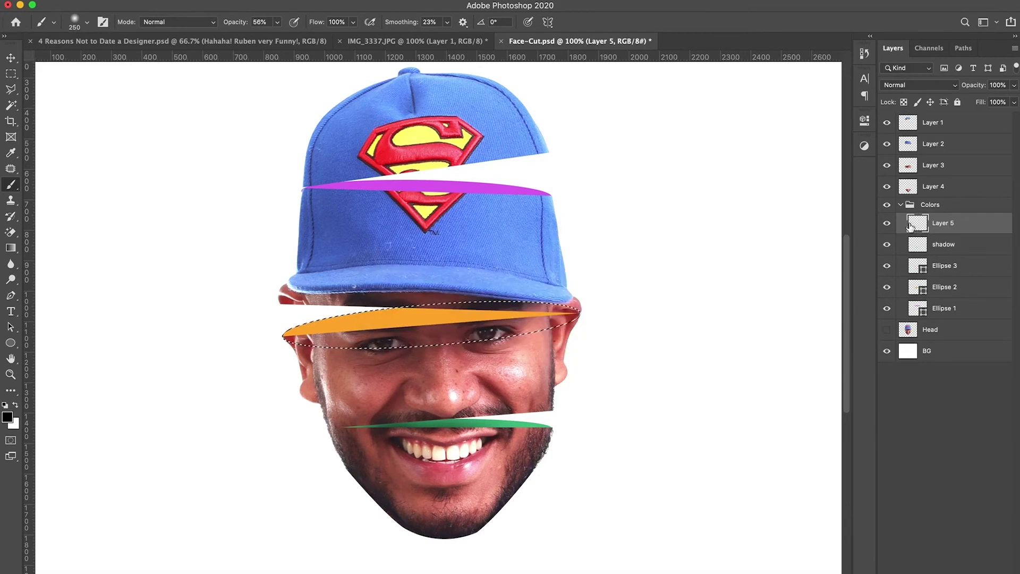
pyautogui.moveTo(298, 361); pyautogui.dragTo(505, 345)
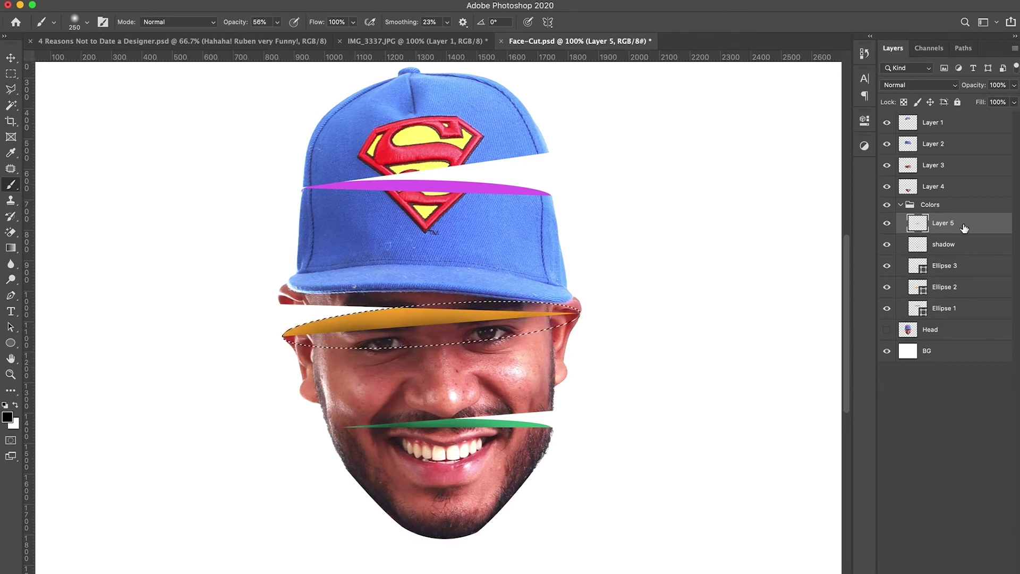
pyautogui.keyDown('super'); pyautogui.click(918, 310); pyautogui.keyUp('super')
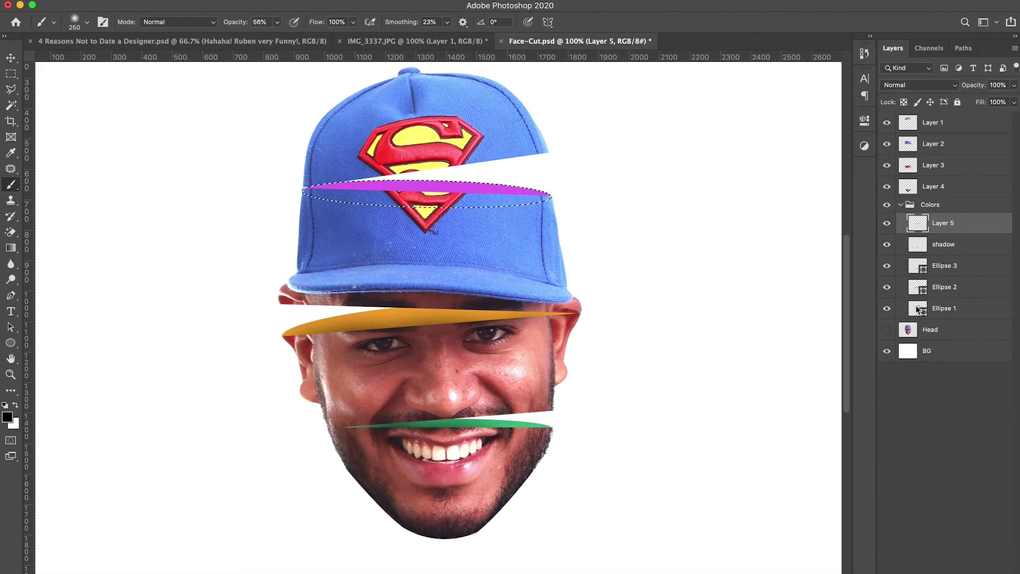
pyautogui.click(923, 264)
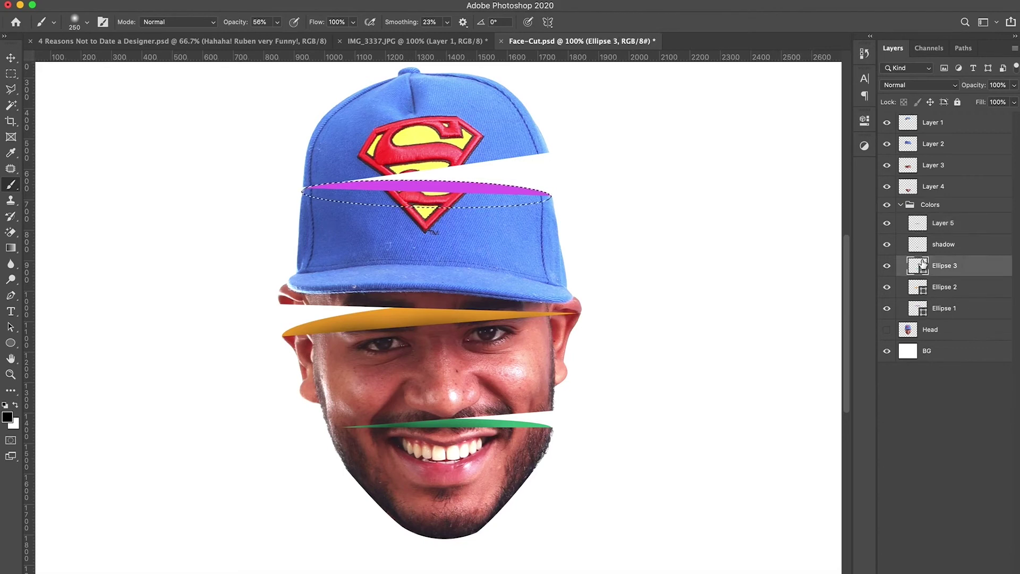
pyautogui.press('super+shift+n')
pyautogui.press('Return')
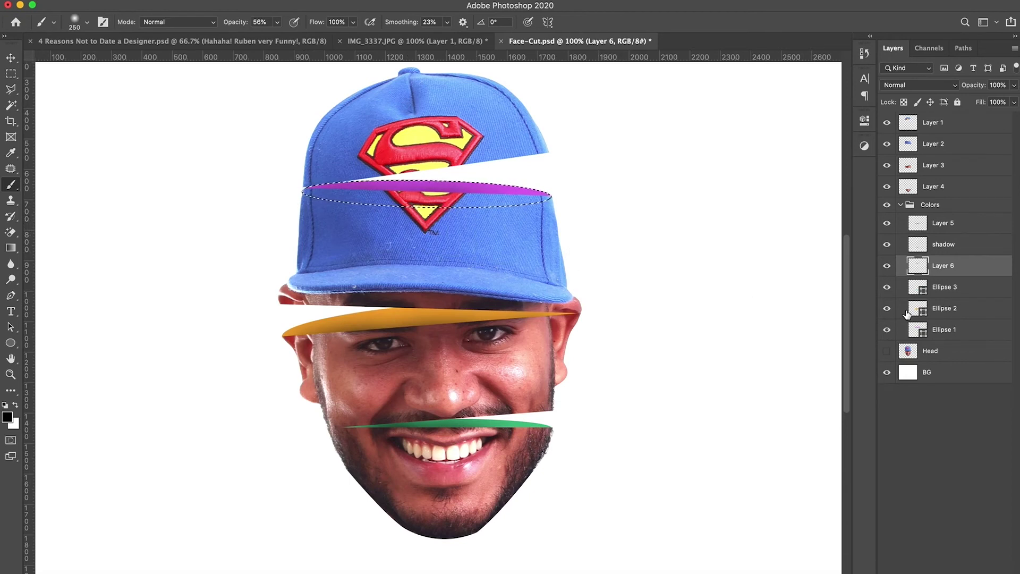
# Step: Lower the three shading layers' opacity to 76%
pyautogui.keyDown('shift'); pyautogui.click(968, 225); pyautogui.keyUp('shift')
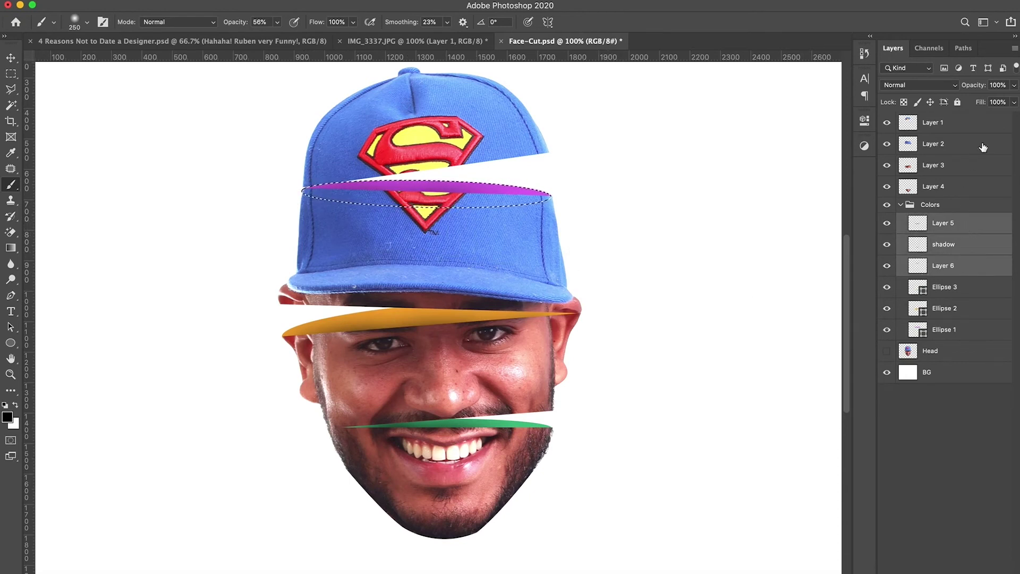
pyautogui.click(1014, 85)
pyautogui.moveTo(1012, 102); pyautogui.dragTo(1001, 105)
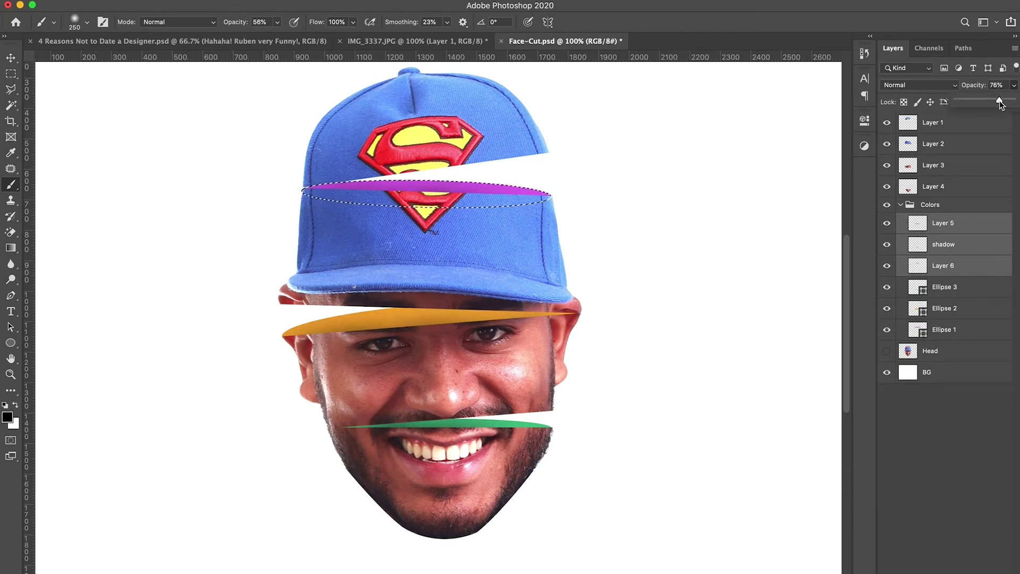
pyautogui.click(9, 62)
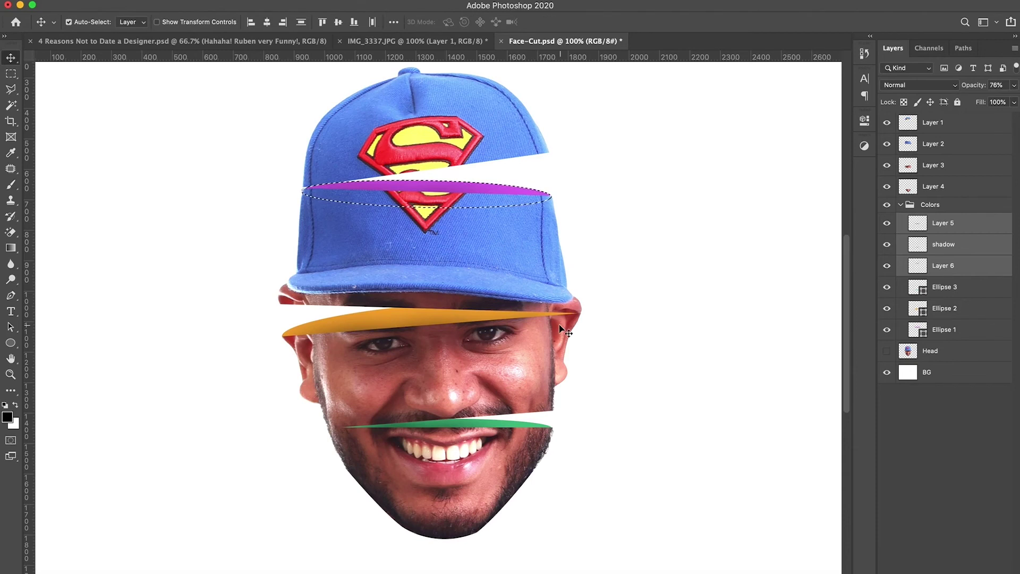
# Step: Clear the selection and draw a rectangle covering the whole canvas above the BG layer
pyautogui.press('super+minus')
pyautogui.press('super+d')
pyautogui.click(955, 376)
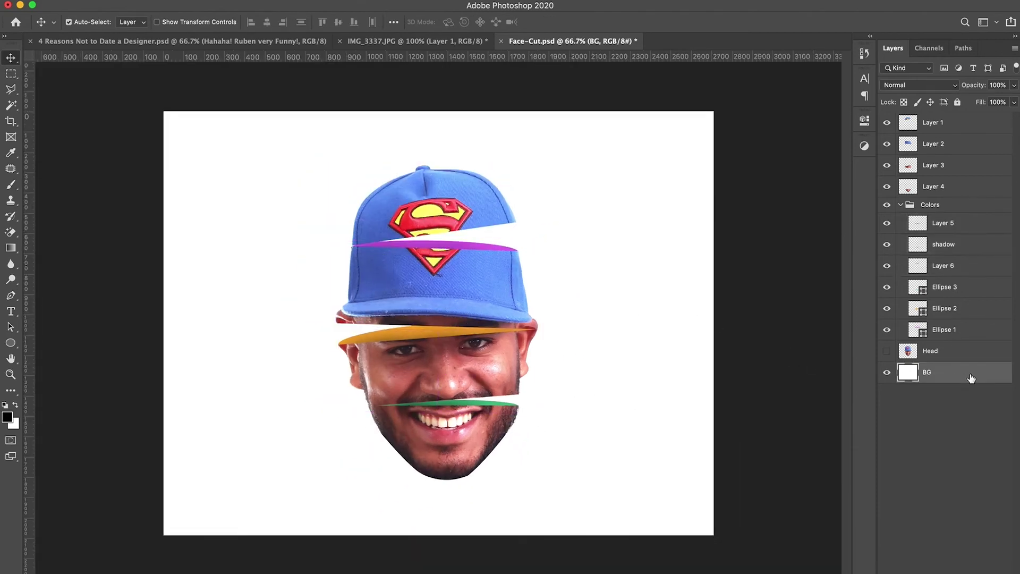
pyautogui.click(10, 343)
pyautogui.click(33, 343)
pyautogui.moveTo(152, 98); pyautogui.dragTo(727, 542)
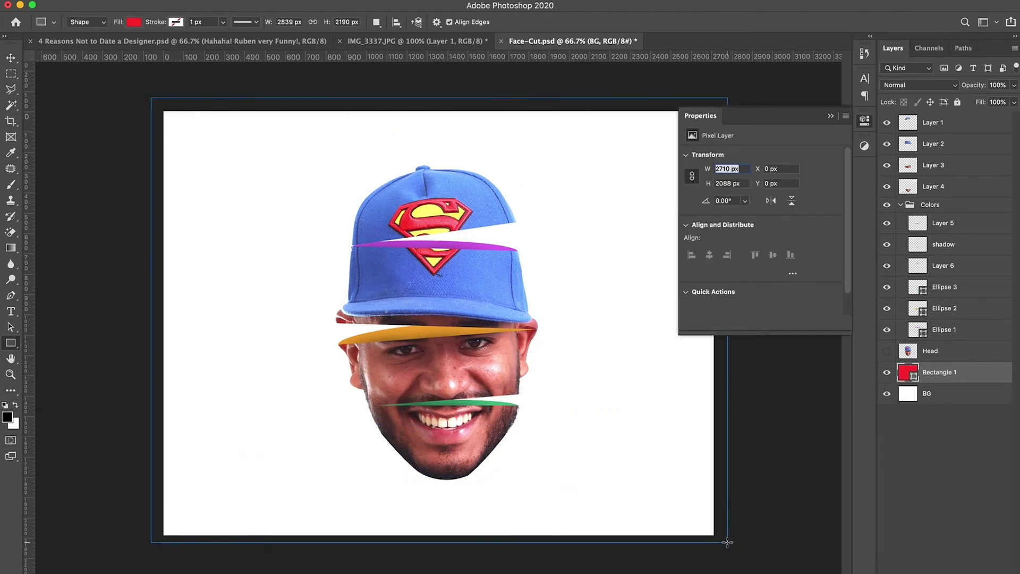
# Step: Fill the background rectangle with dark near-black grey #313030
pyautogui.doubleClick(907, 374)
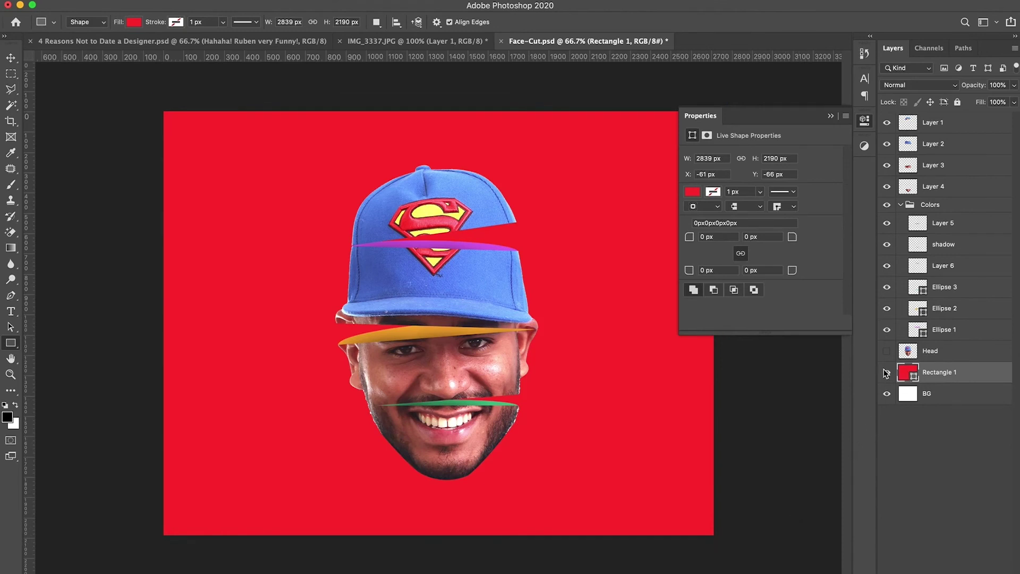
pyautogui.click(505, 433)
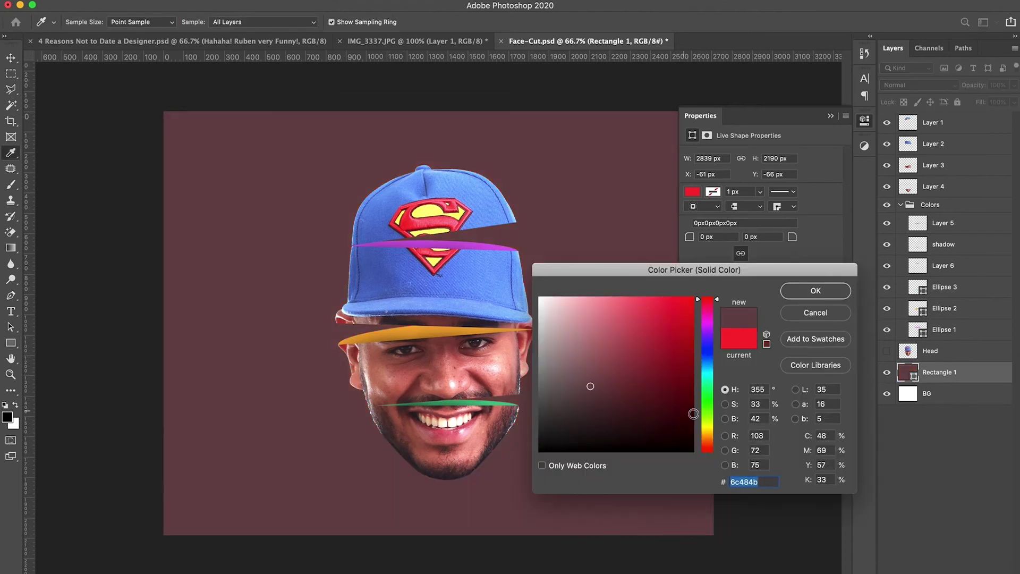
pyautogui.moveTo(571, 419)
pyautogui.mouseDown()
pyautogui.moveTo(540, 431)
pyautogui.moveTo(542, 422)
pyautogui.mouseUp()
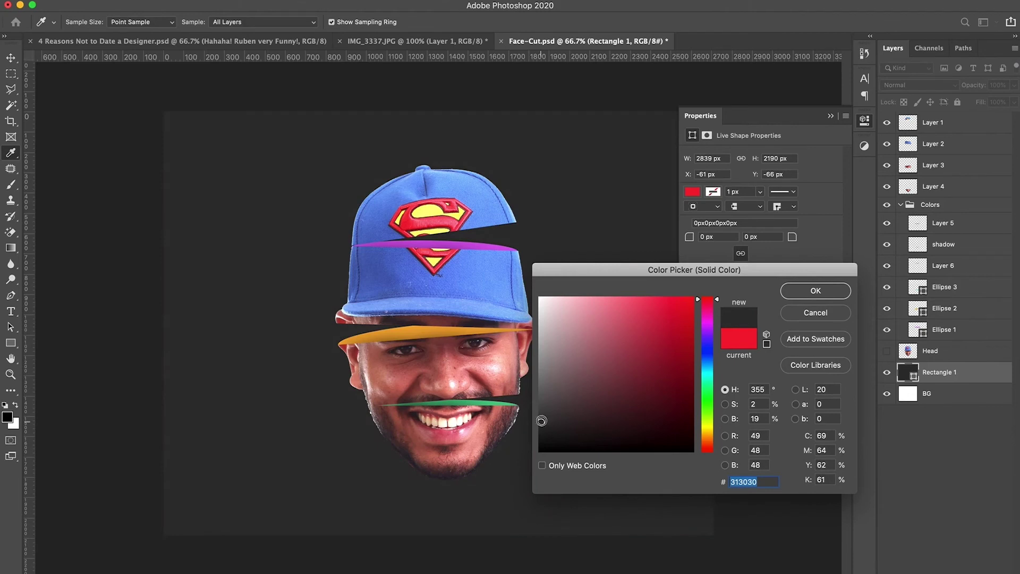
pyautogui.click(823, 296)
pyautogui.click(866, 120)
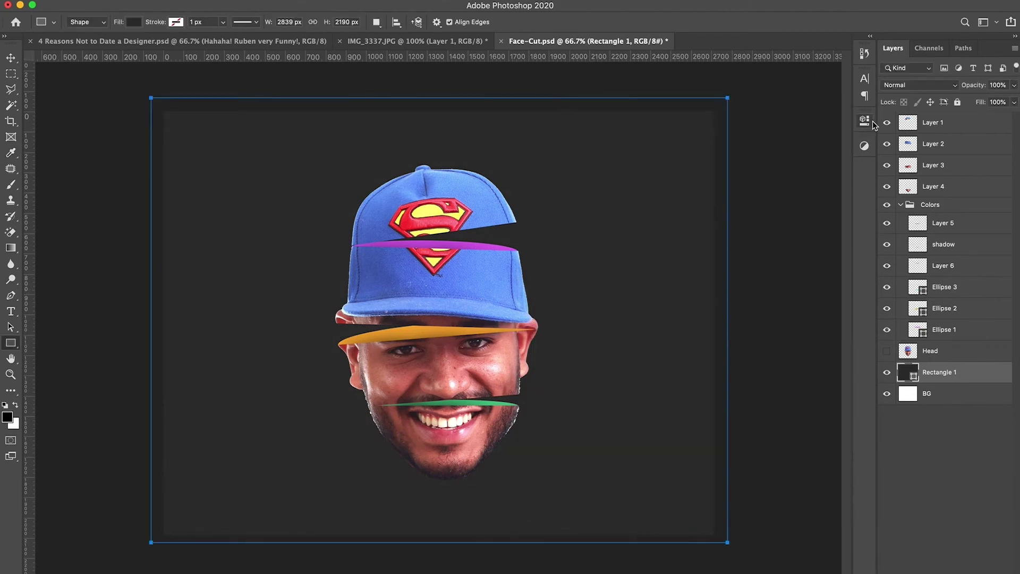
# Step: Select the Colors group with Layers 1–4 and move the sliced head higher on the canvas
pyautogui.click(900, 204)
pyautogui.click(951, 206)
pyautogui.keyDown('shift'); pyautogui.click(950, 127); pyautogui.keyUp('shift')
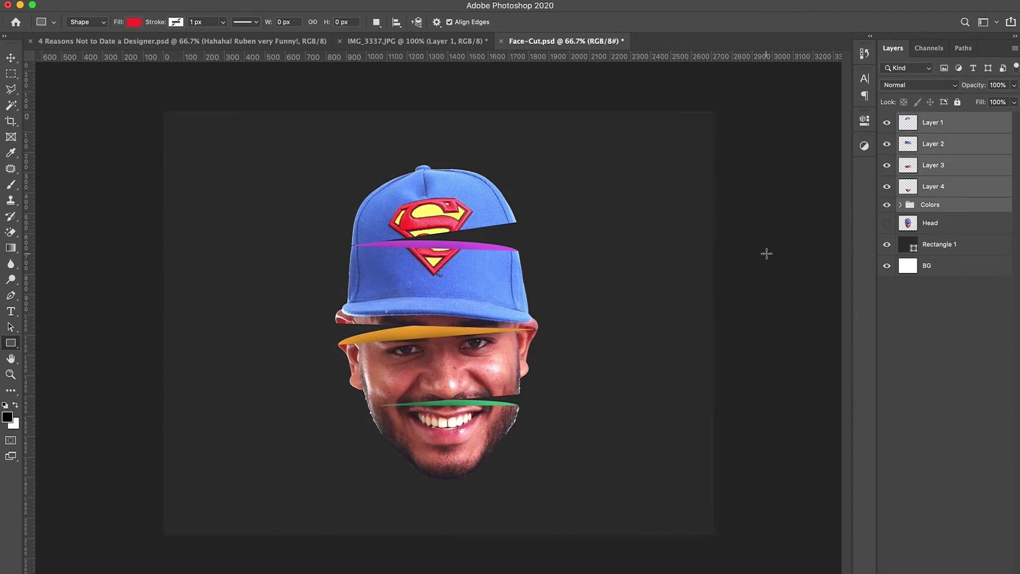
pyautogui.press('super+t')
pyautogui.moveTo(508, 368); pyautogui.dragTo(505, 339)
pyautogui.press('Return')
pyautogui.press('u')
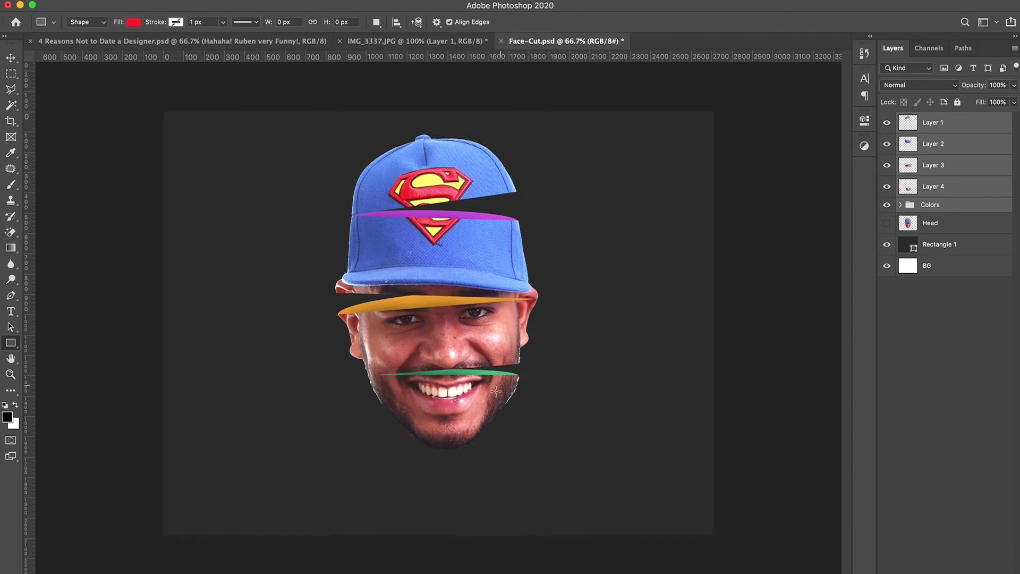
pyautogui.click(9, 344)
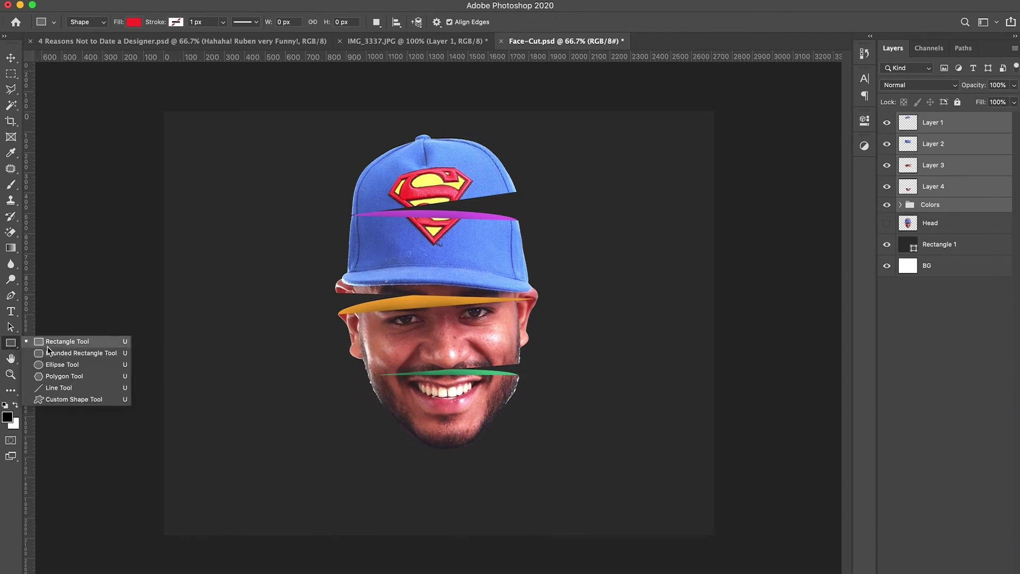
pyautogui.click(51, 365)
# Step: Draw a black ellipse named Head Shadow centred below the chin, beneath the Head layer
pyautogui.moveTo(396, 457); pyautogui.dragTo(529, 479)
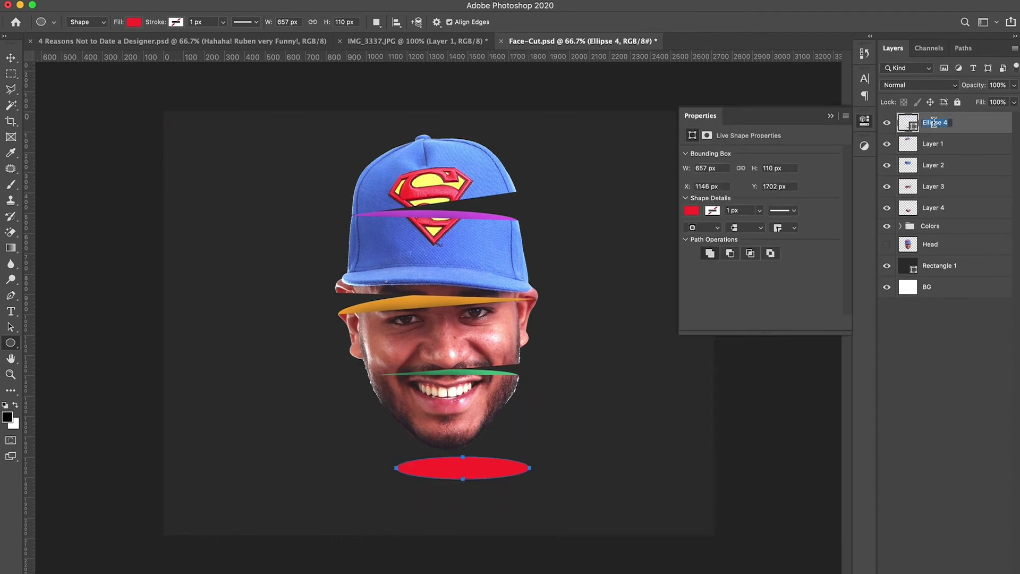
pyautogui.write('Head Shadow')
pyautogui.press('Return')
pyautogui.moveTo(930, 133); pyautogui.dragTo(919, 254)
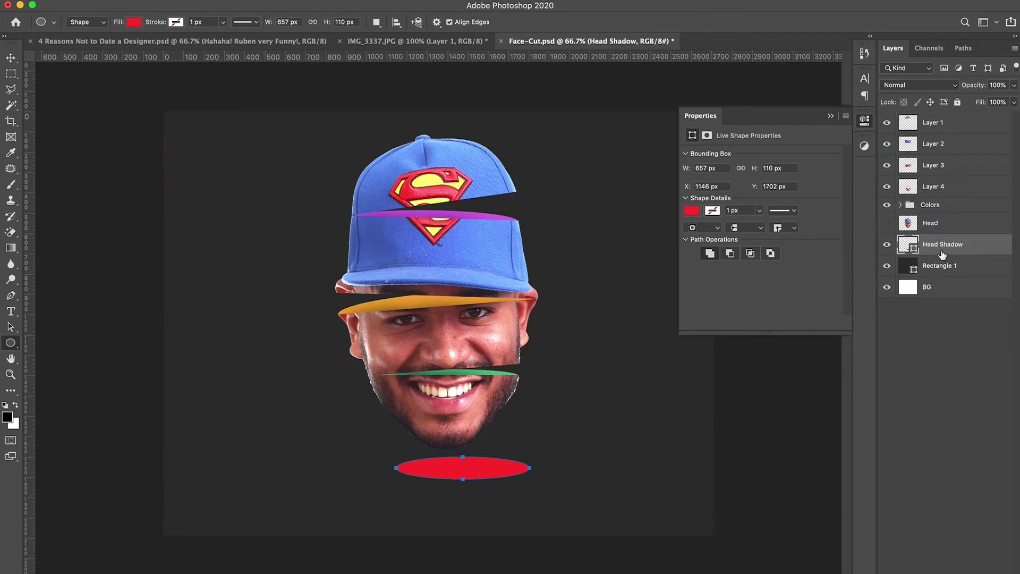
pyautogui.doubleClick(913, 246)
pyautogui.moveTo(574, 440); pyautogui.dragTo(540, 451)
pyautogui.click(816, 290)
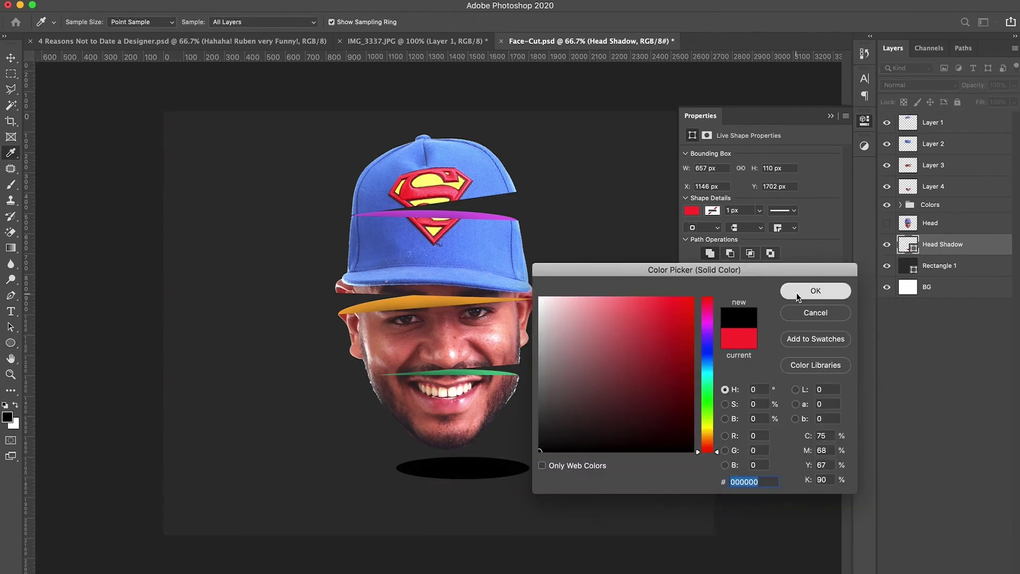
pyautogui.press('super+t')
pyautogui.moveTo(483, 467); pyautogui.dragTo(468, 470)
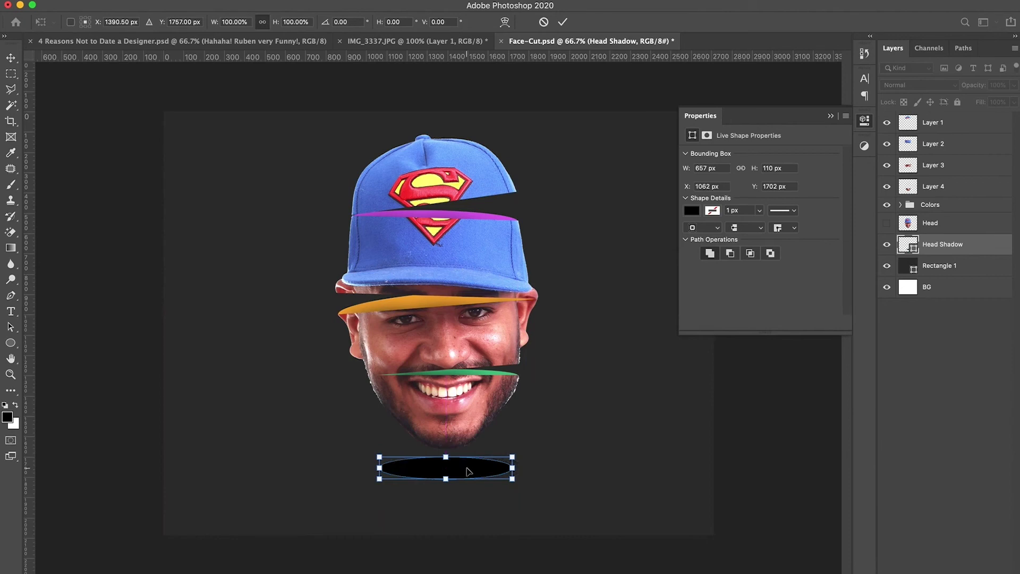
pyautogui.press('Return')
# Step: Convert the shadow to a smart object and apply a heavy Gaussian Blur of about 100 px
pyautogui.click(287, 0)
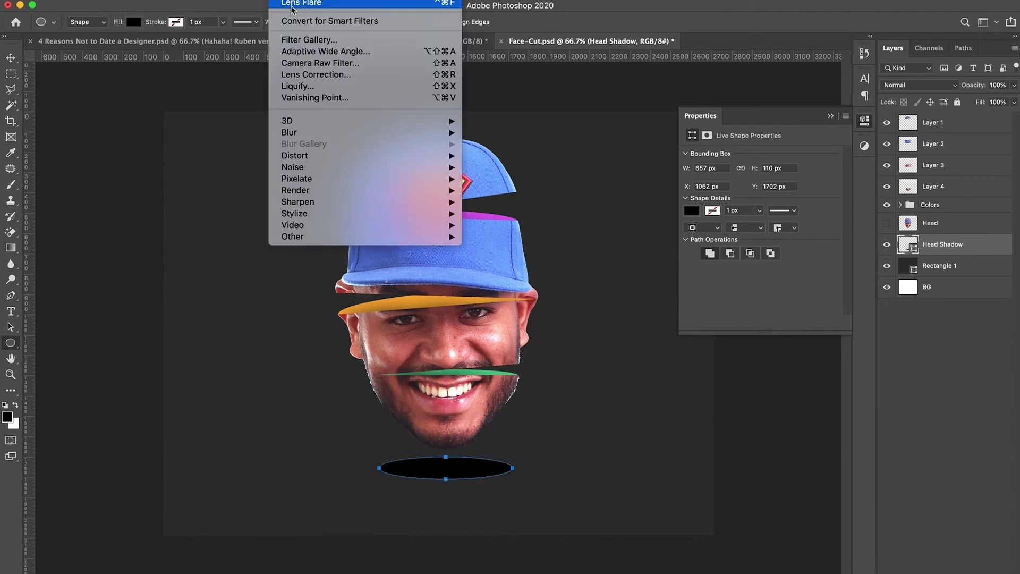
pyautogui.moveTo(372, 133)
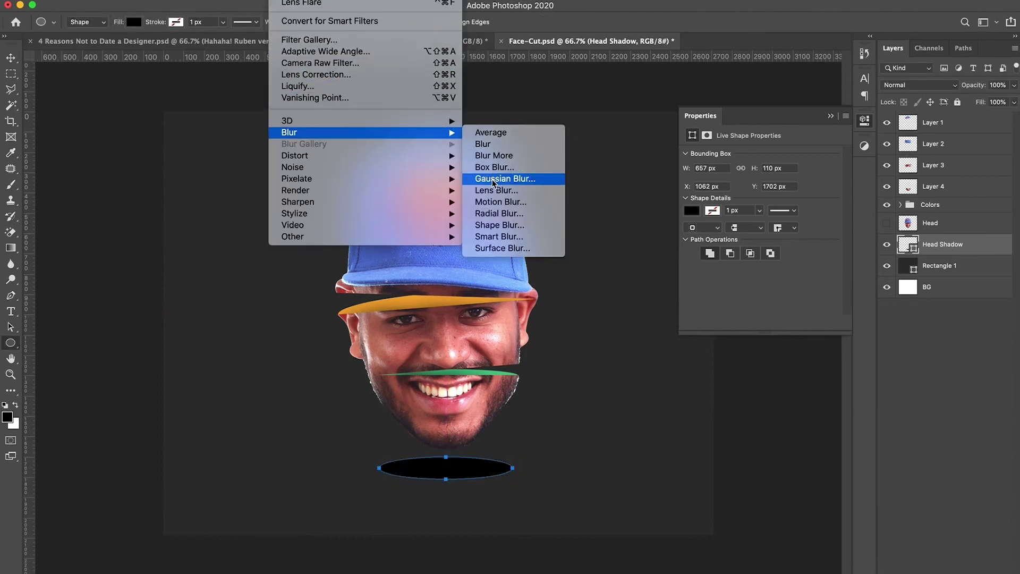
pyautogui.click(526, 178)
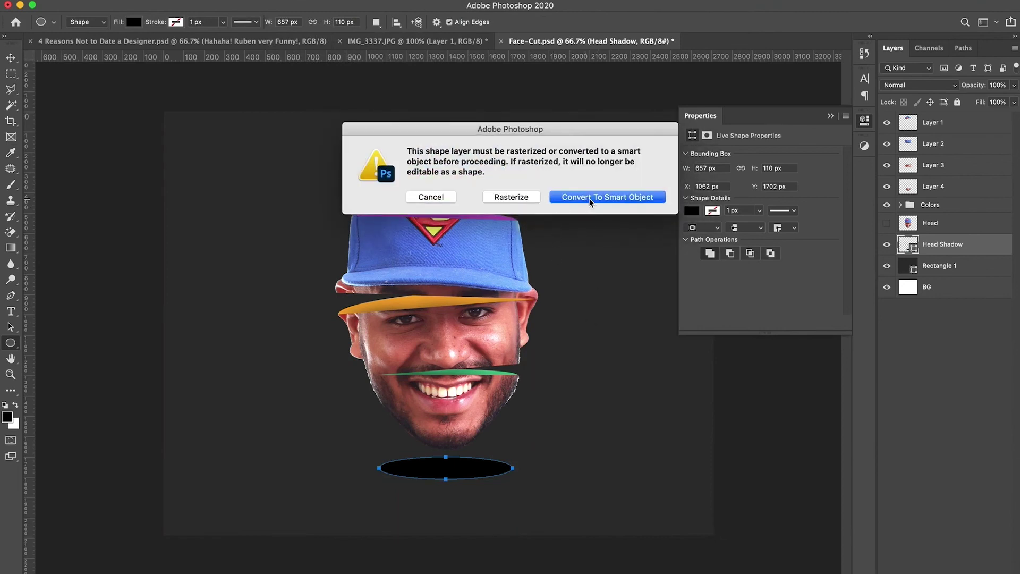
pyautogui.click(605, 196)
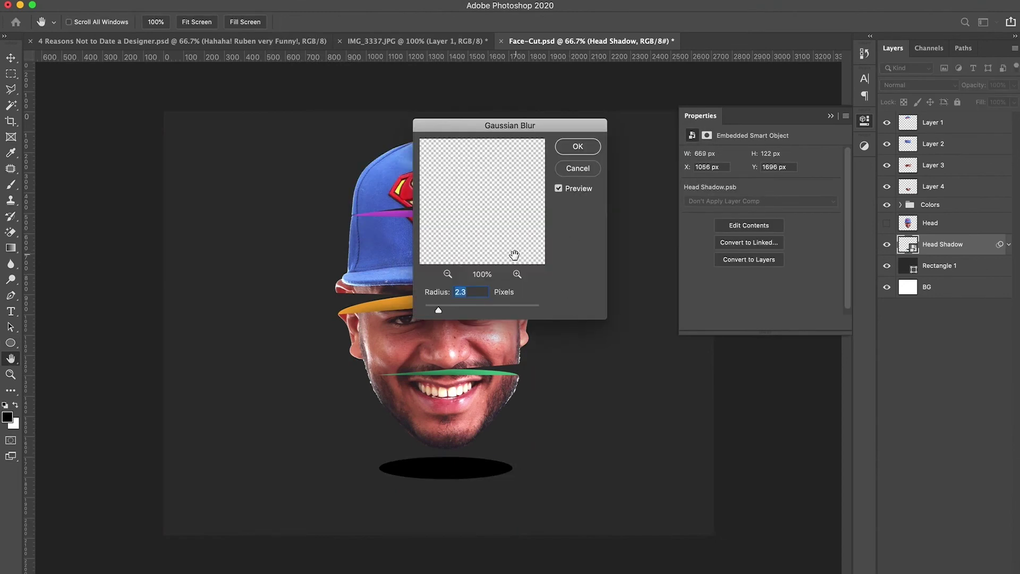
pyautogui.moveTo(434, 313); pyautogui.dragTo(460, 308)
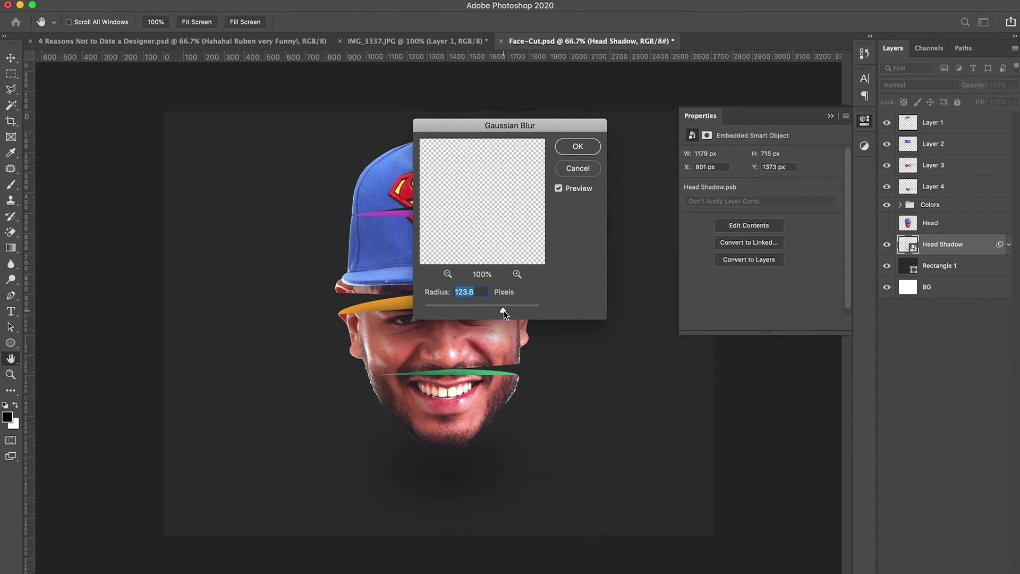
pyautogui.moveTo(492, 310); pyautogui.dragTo(499, 310)
pyautogui.click(579, 147)
# Step: Squash the blurred shadow to about half its height
pyautogui.press('super+t')
pyautogui.click(600, 216)
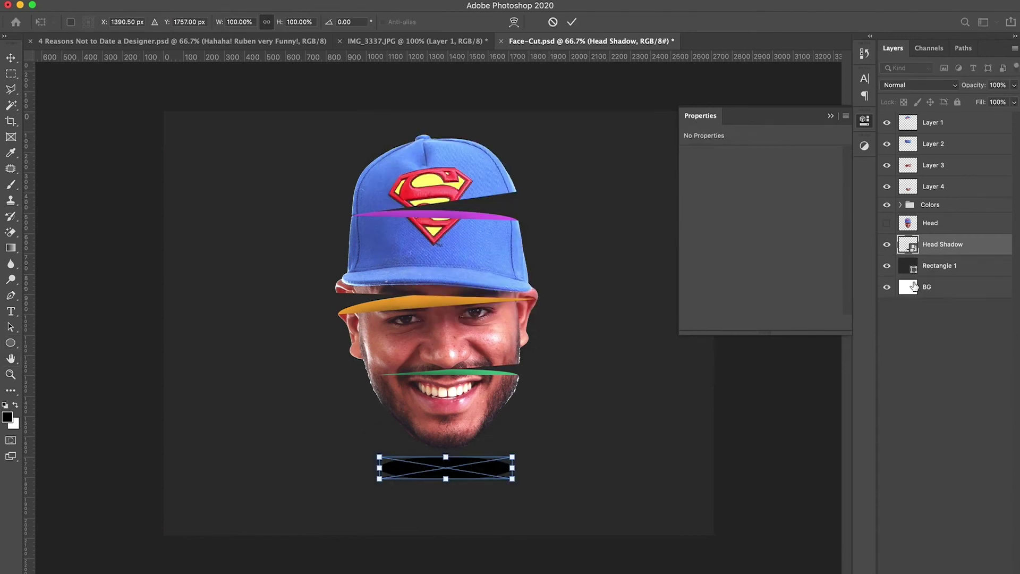
pyautogui.moveTo(445, 456); pyautogui.dragTo(445, 460)
pyautogui.moveTo(445, 457); pyautogui.dragTo(446, 462)
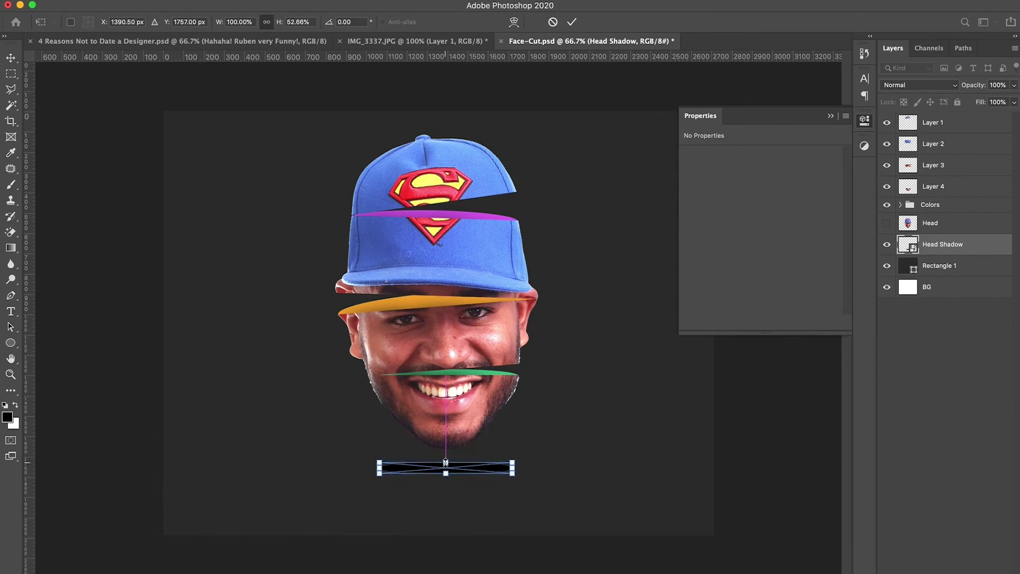
pyautogui.press('Return')
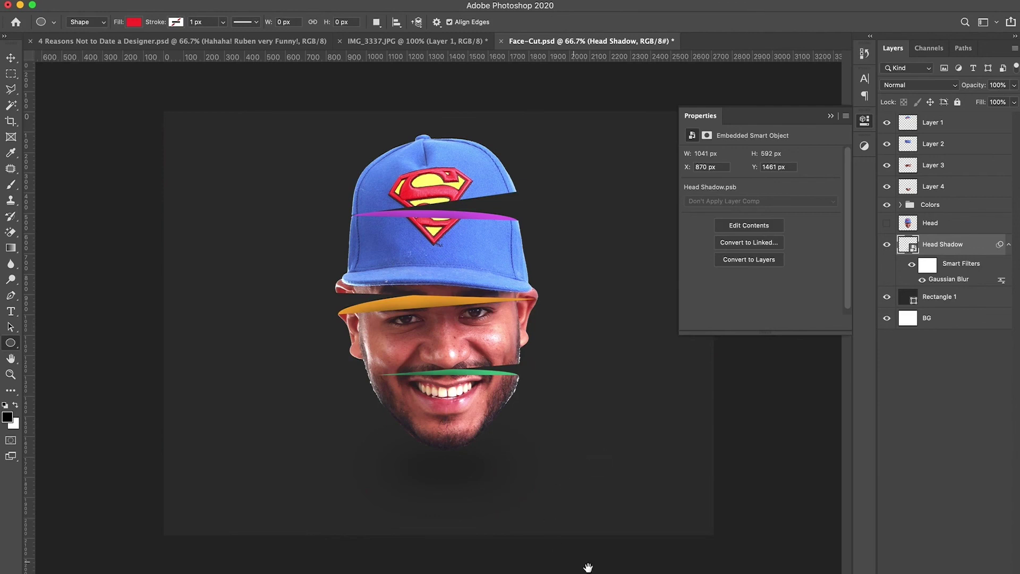
pyautogui.scroll(1, 475, 449)
pyautogui.moveTo(498, 436); pyautogui.dragTo(435, 371)
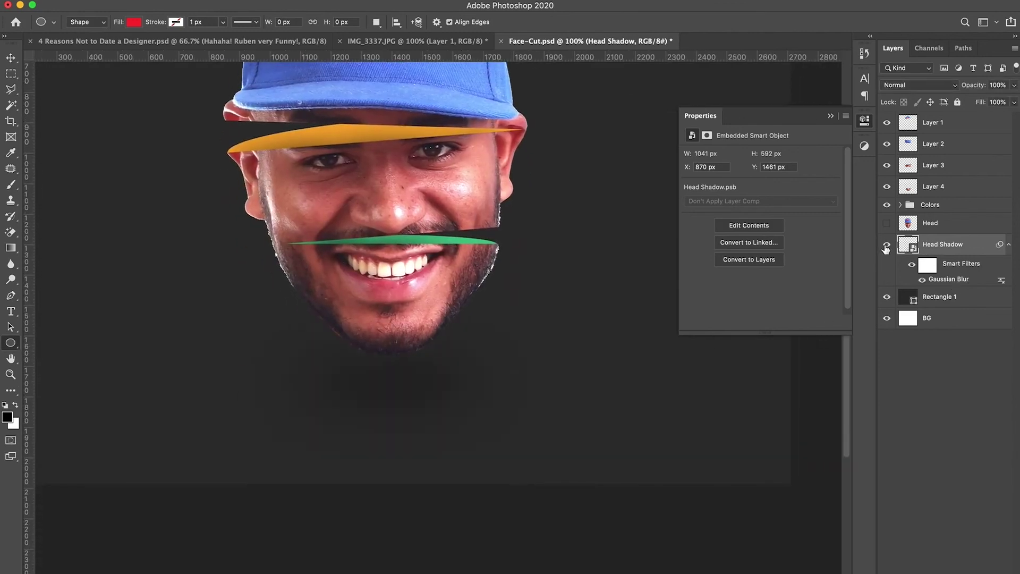
pyautogui.rightClick(969, 247)
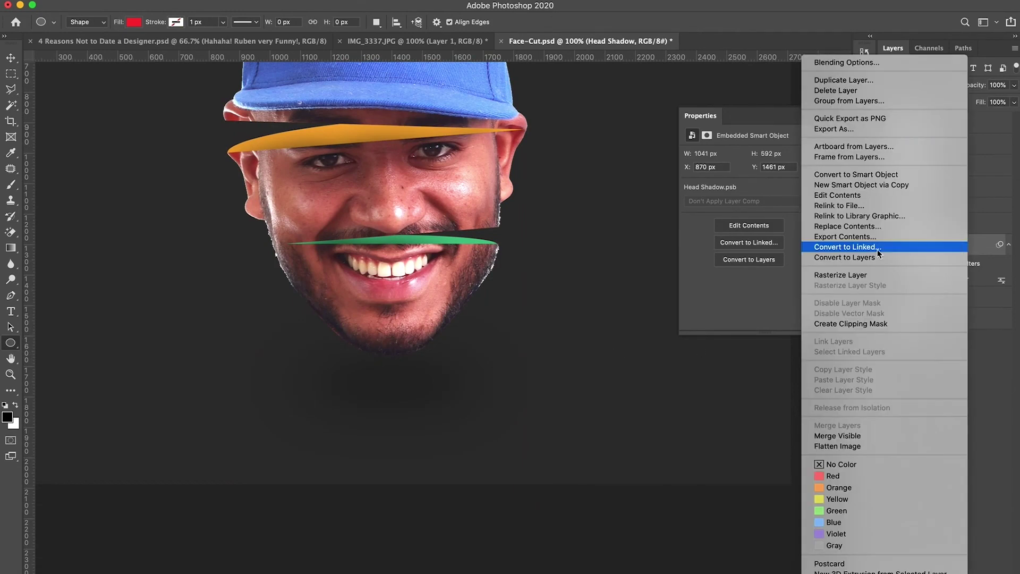
# Step: Rasterize Head Shadow and flatten it into a thin 1041 × 182 px band under the chin
pyautogui.click(845, 275)
pyautogui.hotkey('ctrl', 't')
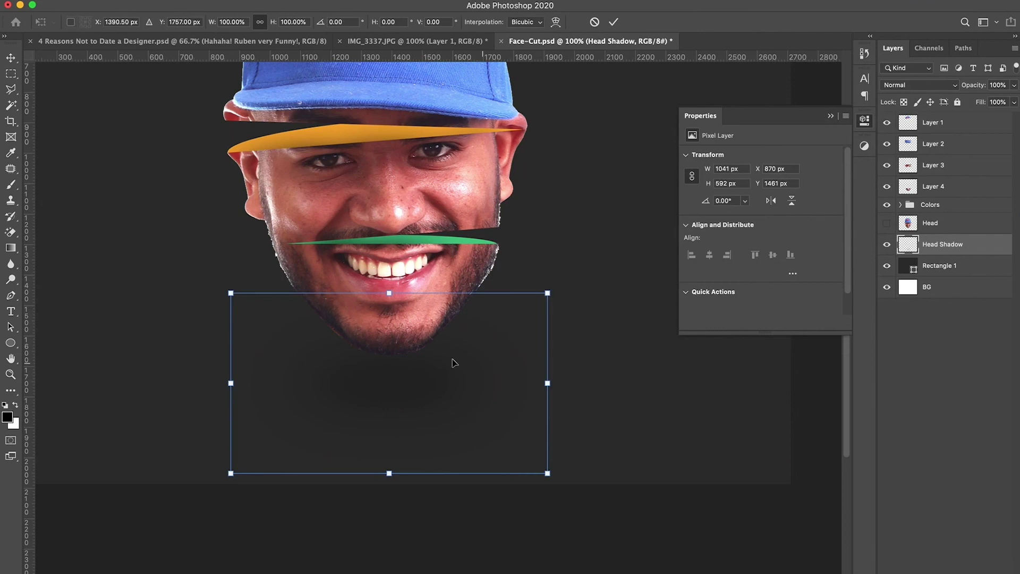
pyautogui.moveTo(388, 292); pyautogui.dragTo(399, 387)
pyautogui.press('Return')
pyautogui.press('u')
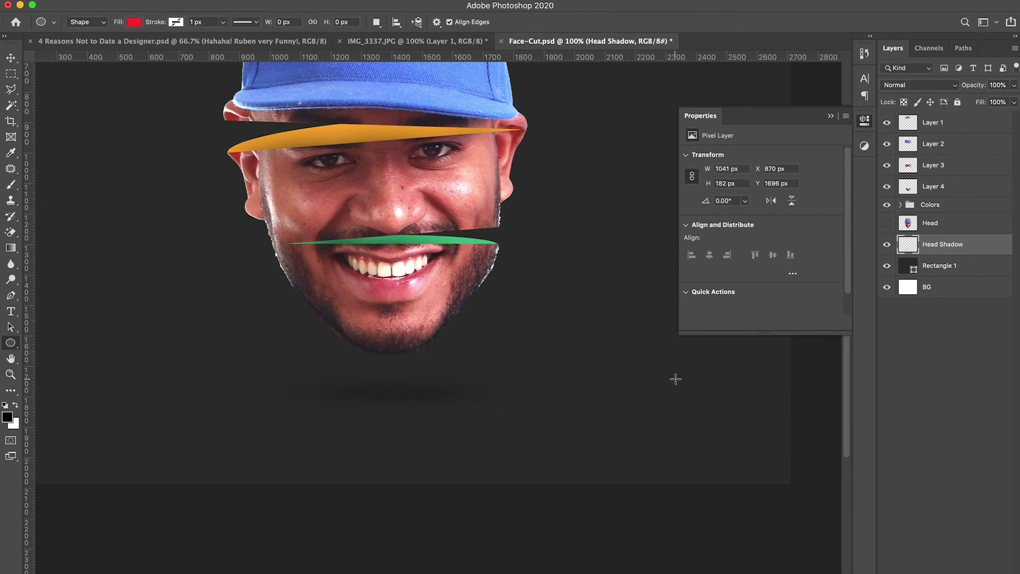
# Step: Zoom to 66.7% to view the whole composition and close the Properties panel
pyautogui.keyDown('ctrl'); pyautogui.keyDown('alt'); pyautogui.click(448, 319); pyautogui.keyUp('alt'); pyautogui.keyUp('ctrl')
pyautogui.keyDown('ctrl'); pyautogui.keyDown('alt'); pyautogui.click(449, 305); pyautogui.keyUp('alt'); pyautogui.keyUp('ctrl')
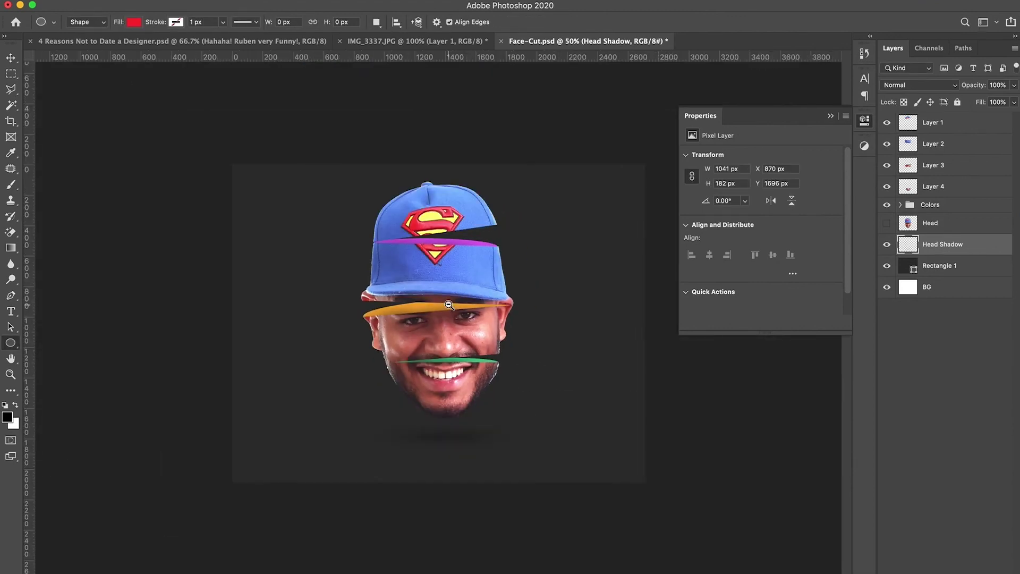
pyautogui.keyDown('ctrl'); pyautogui.click(463, 280); pyautogui.keyUp('ctrl')
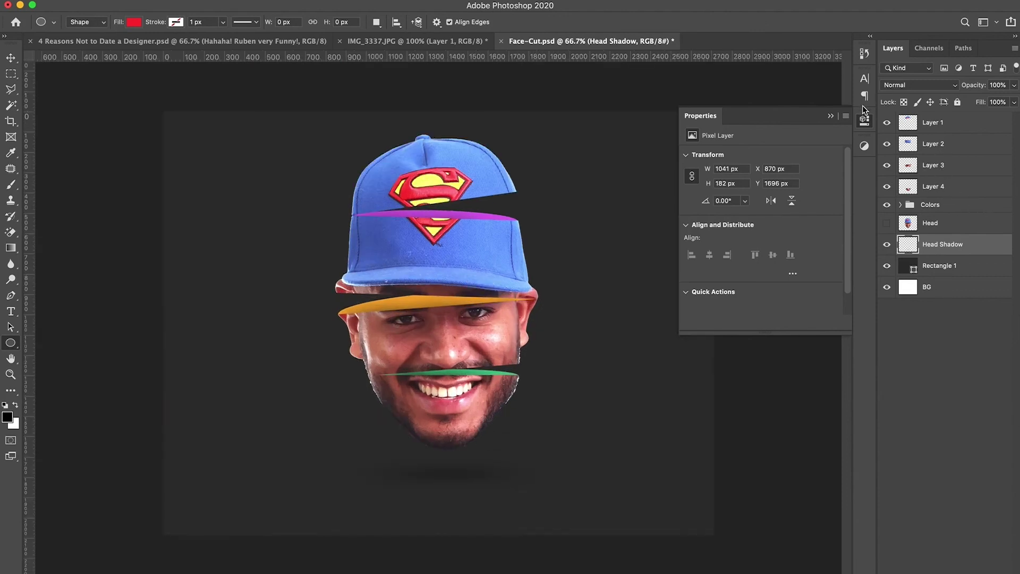
pyautogui.click(865, 123)
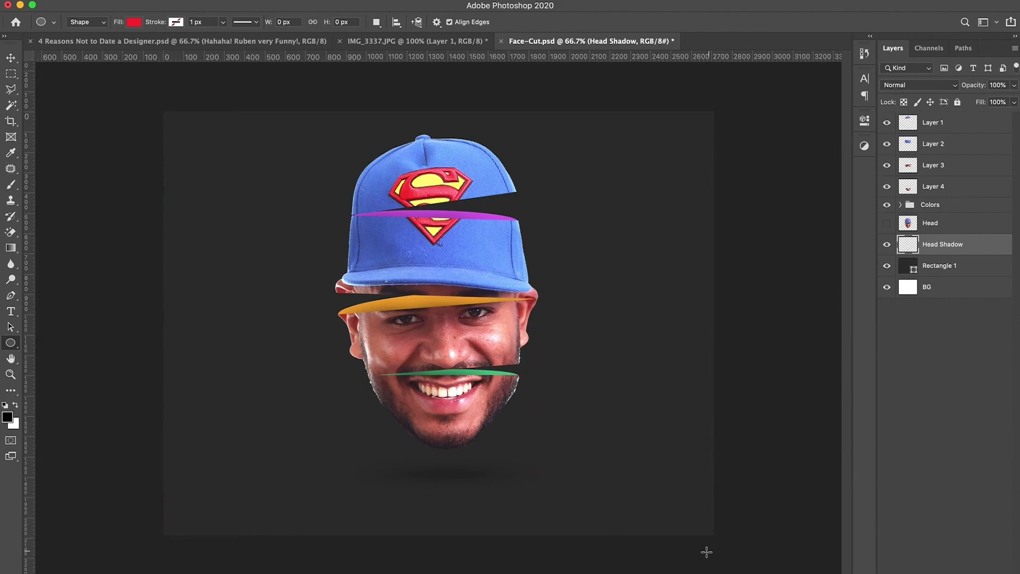